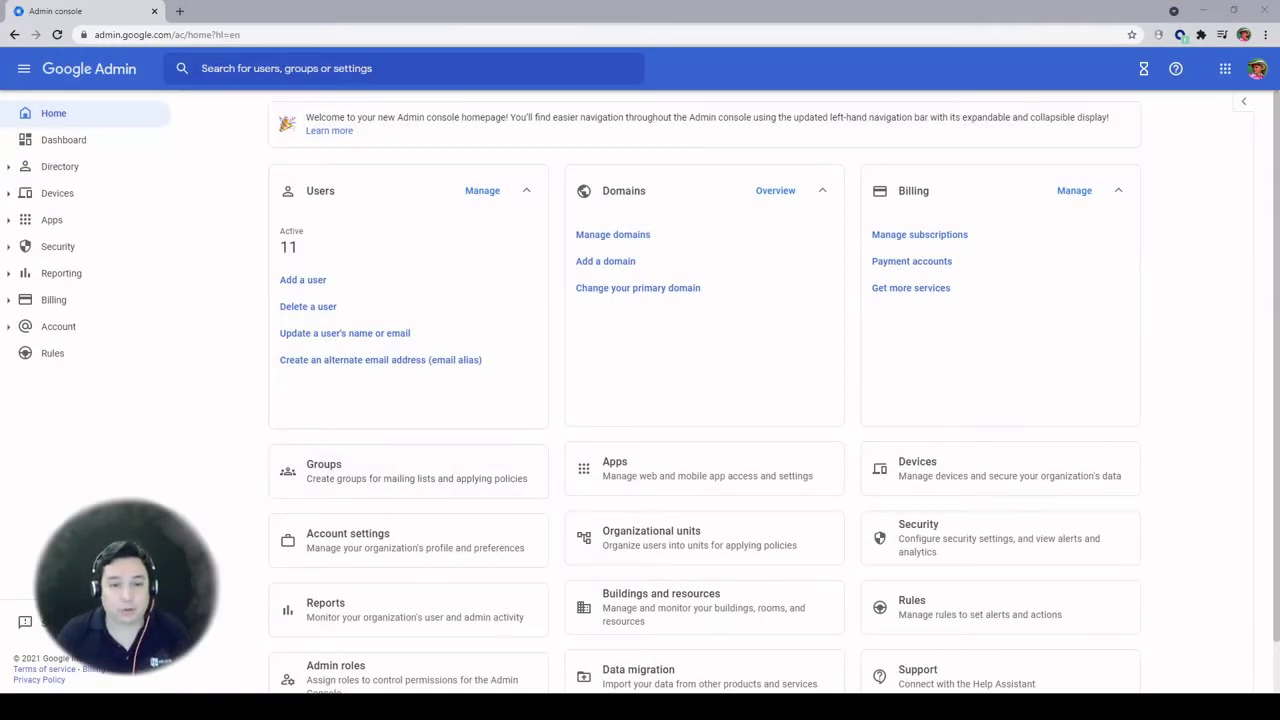
# Open Gmail's Spam, Phishing and Malware settings and show them for the Accounting organizational unit
pyautogui.click(643, 483)
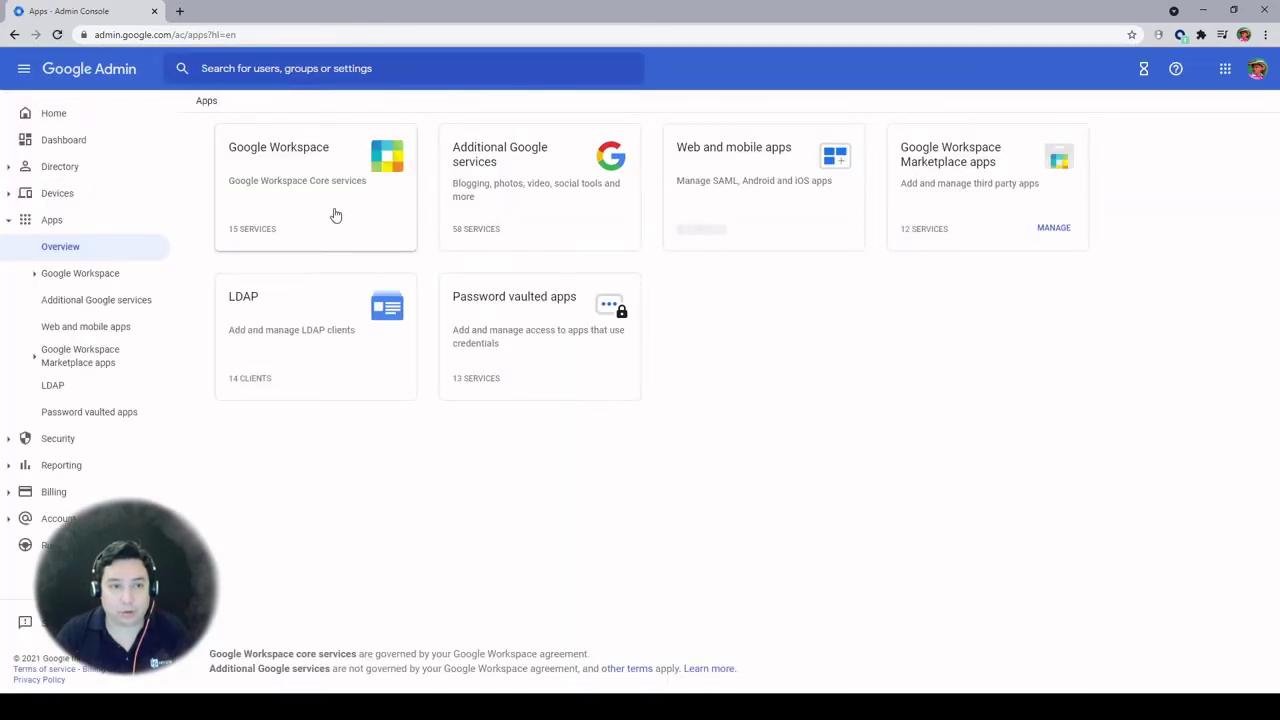
pyautogui.click(336, 215)
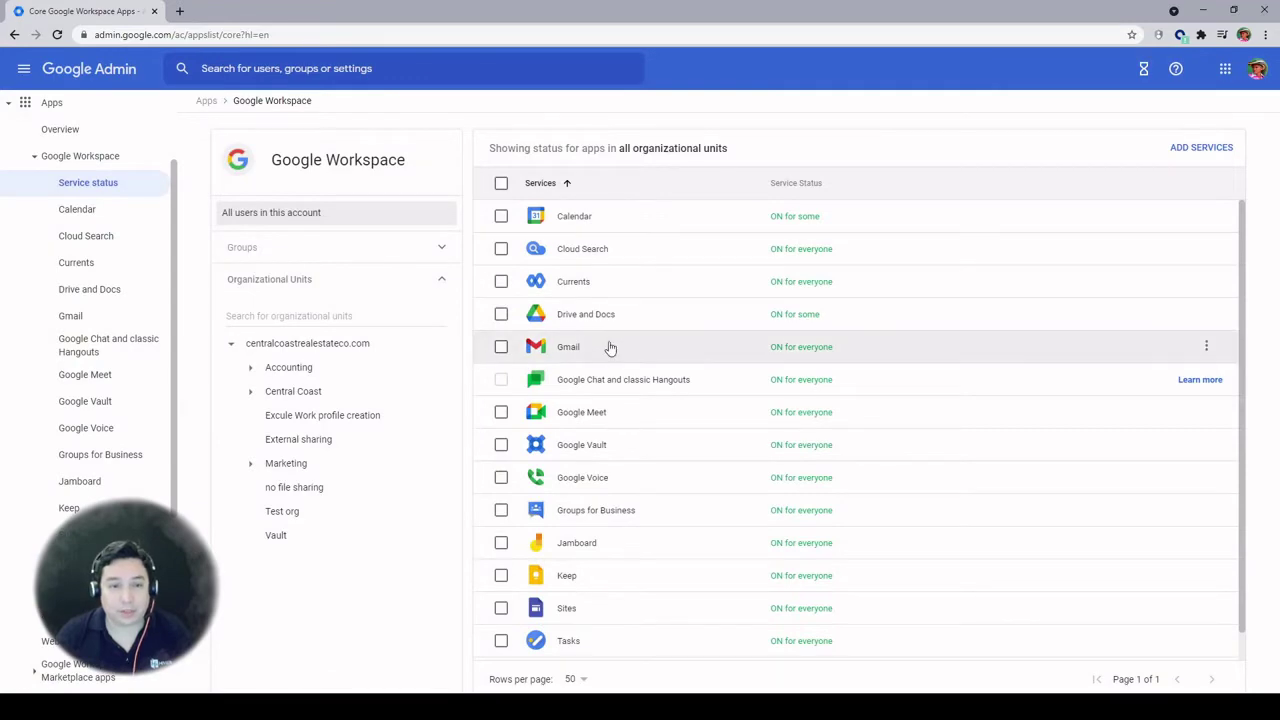
pyautogui.click(568, 347)
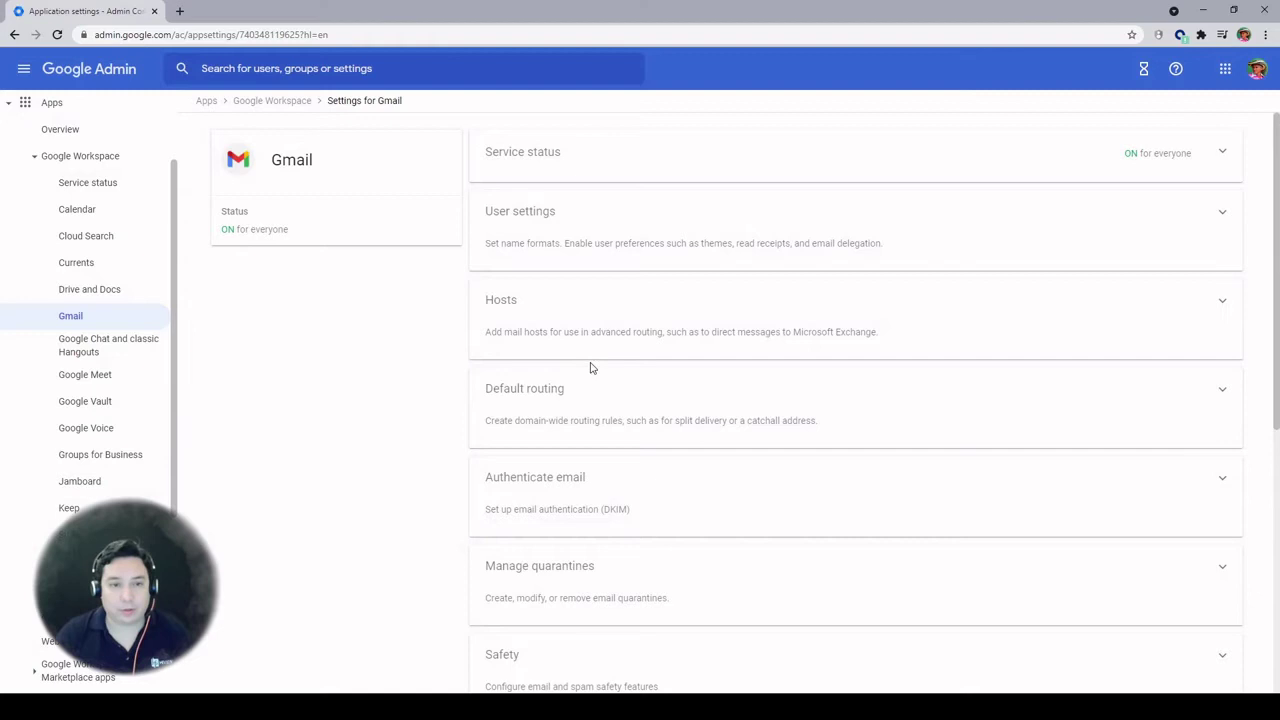
pyautogui.scroll(-2, 650, 320)
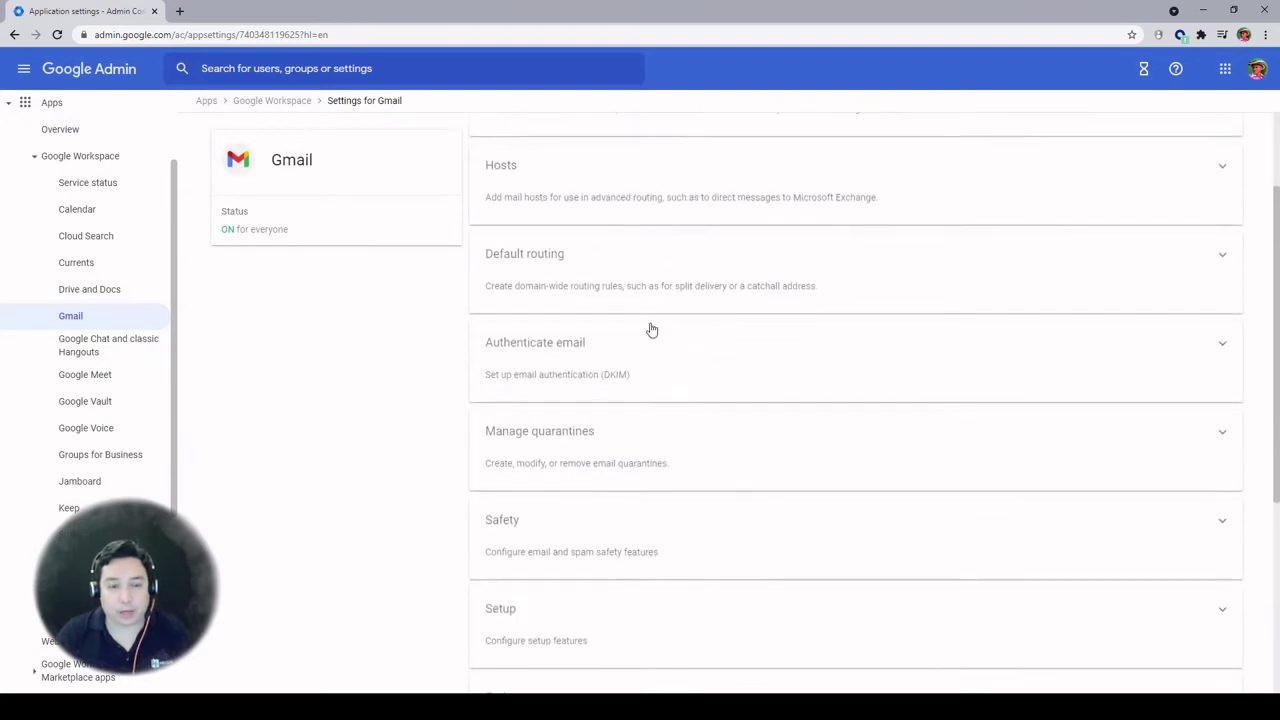
pyautogui.scroll(-3, 652, 366)
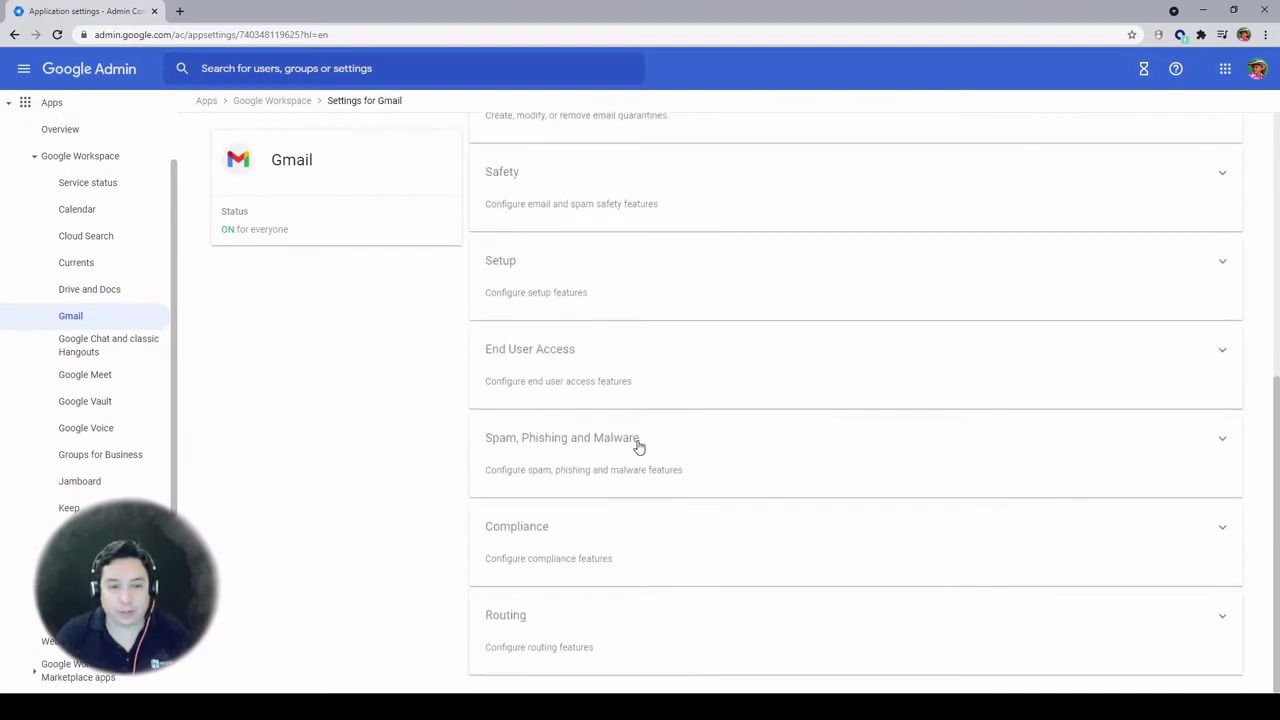
pyautogui.click(634, 459)
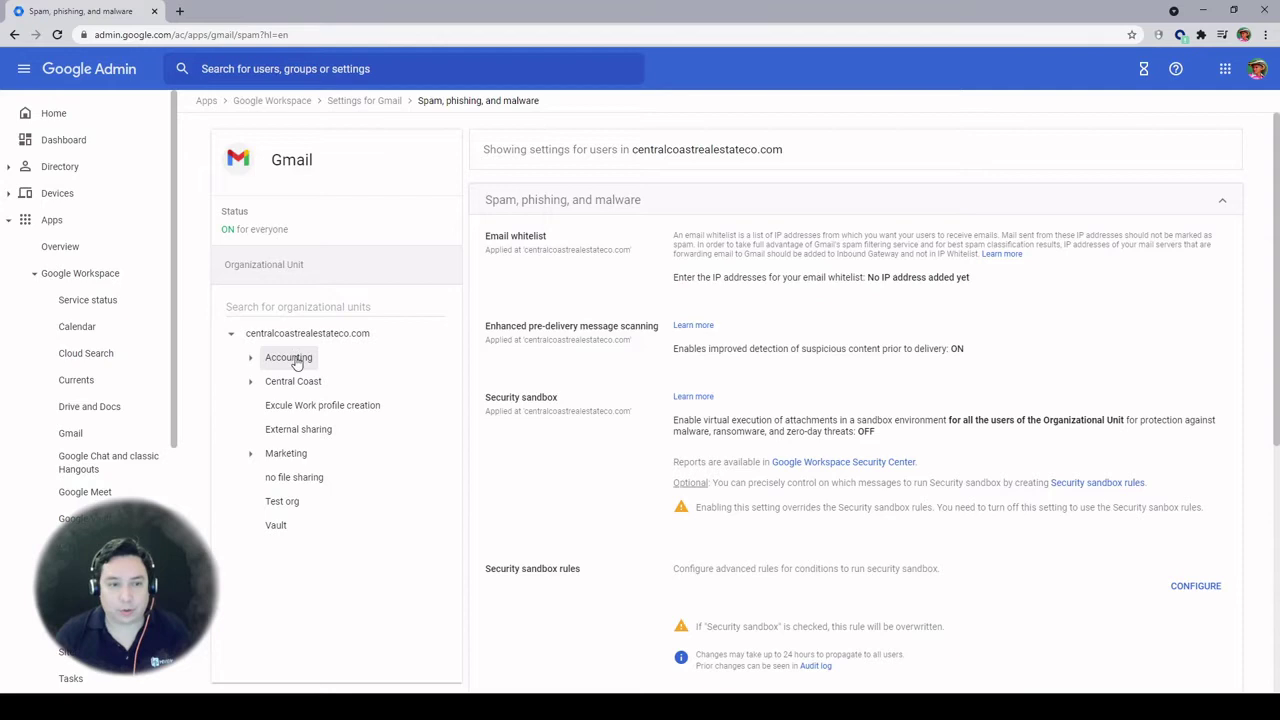
pyautogui.click(297, 358)
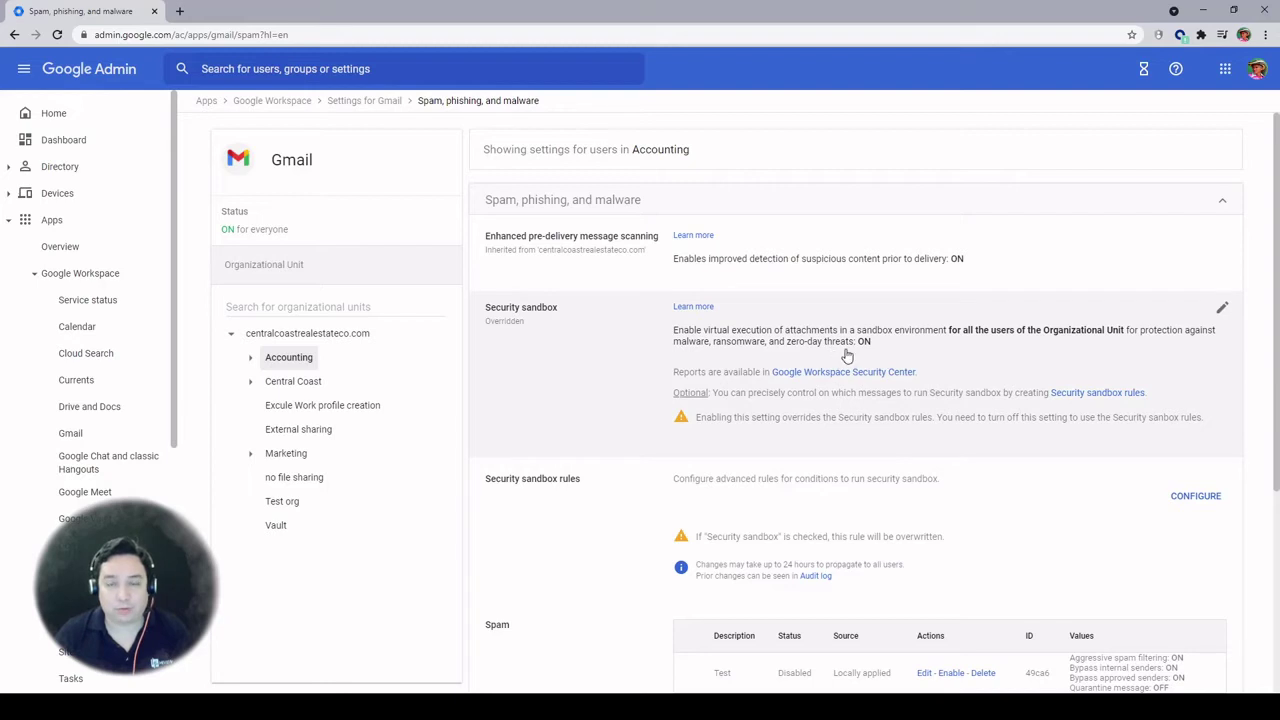
# Start a security sandbox rule for the Central Coast organizational unit that affects Inbound and Internal - Receiving messages
pyautogui.click(294, 385)
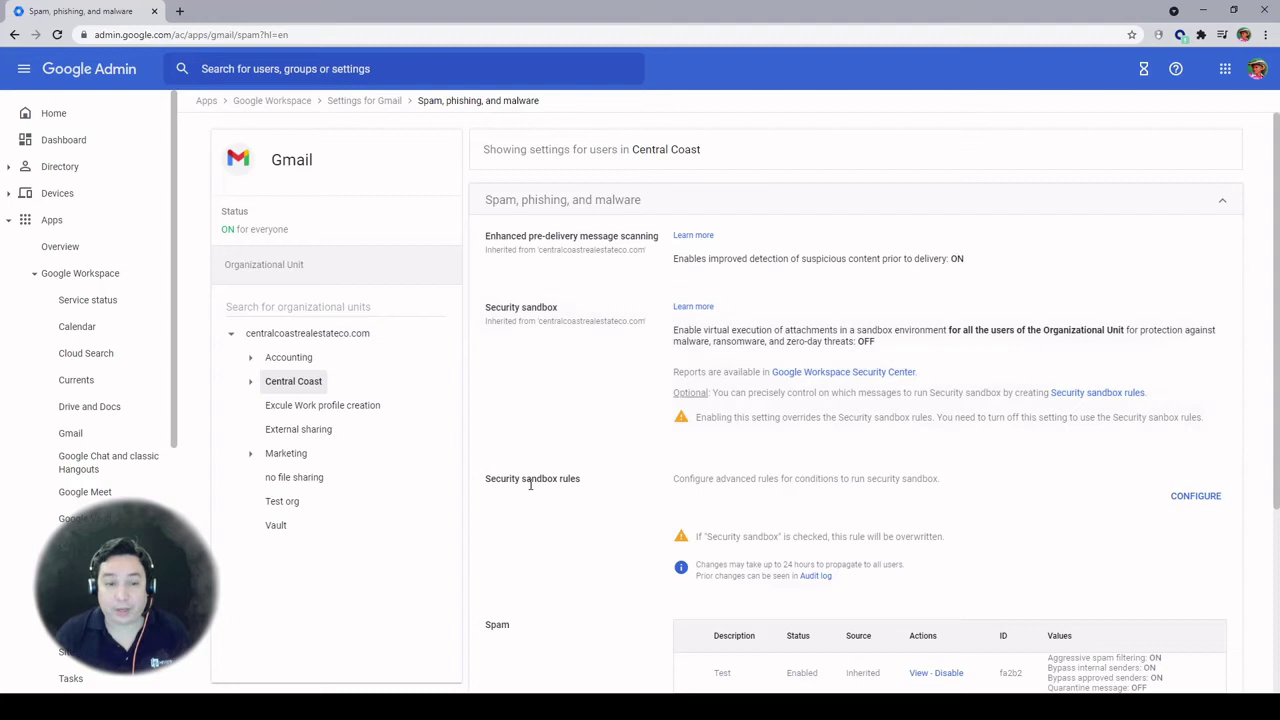
pyautogui.click(1195, 497)
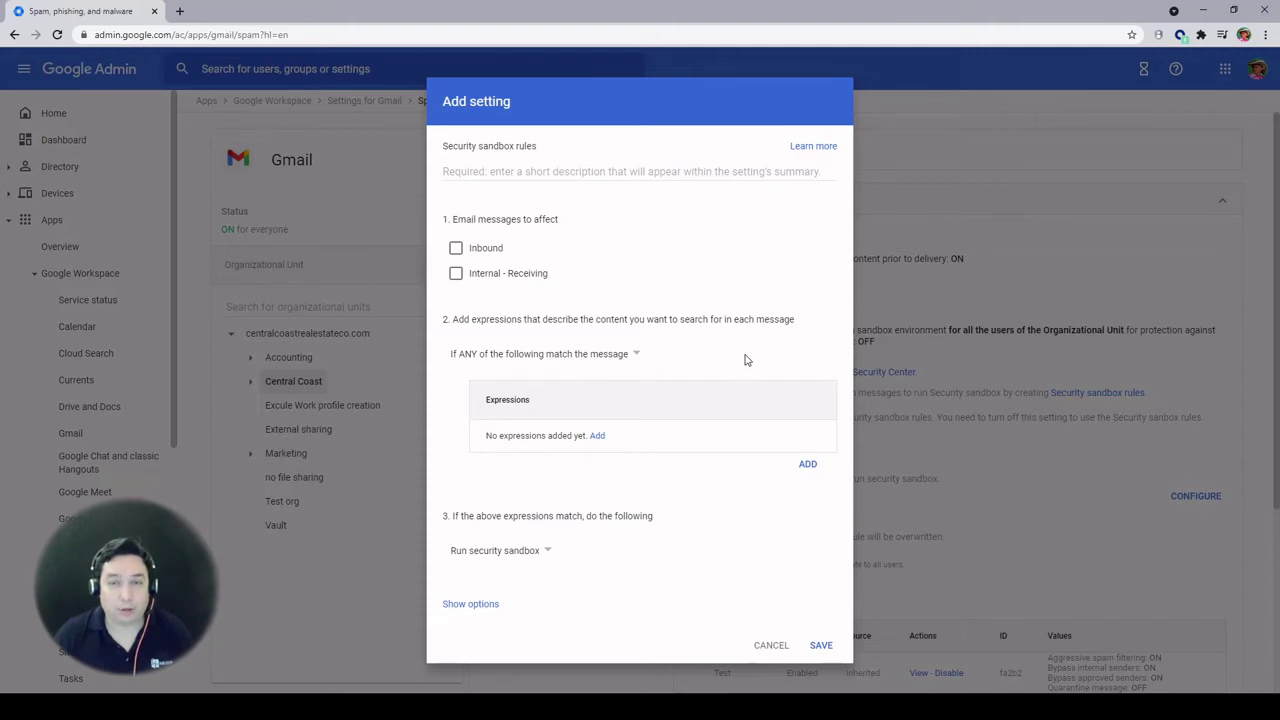
pyautogui.click(456, 248)
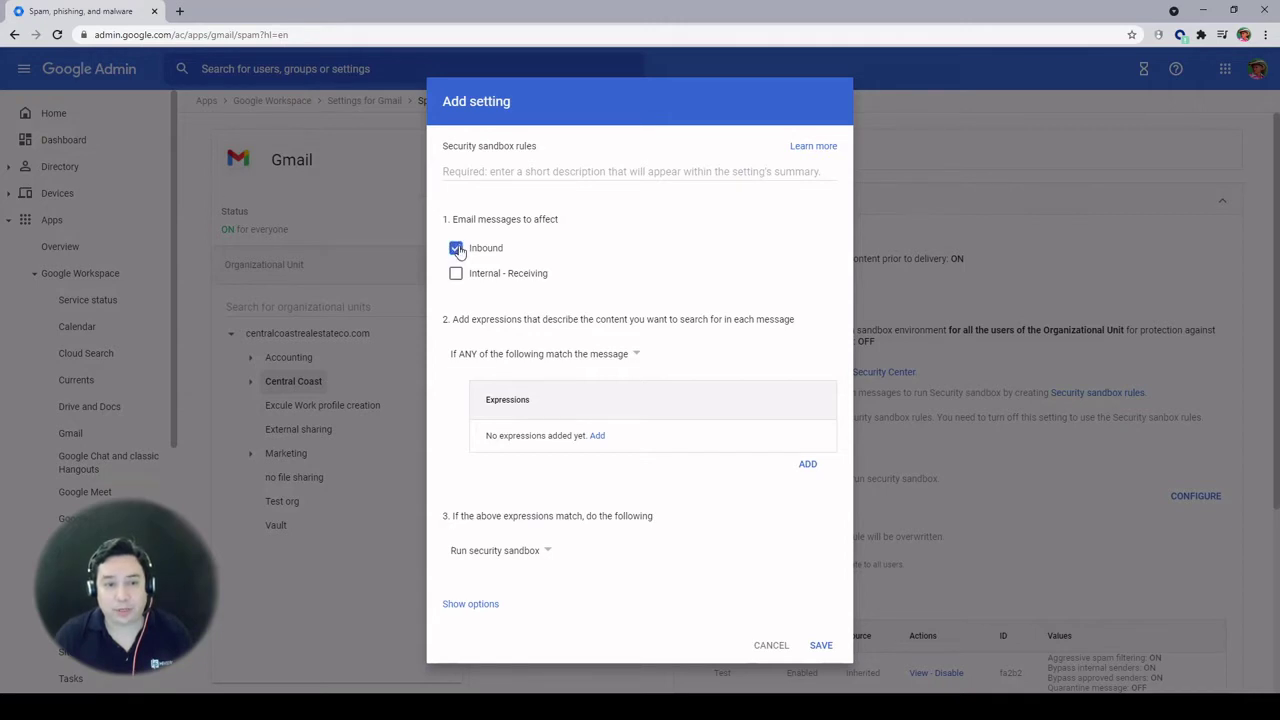
pyautogui.click(456, 276)
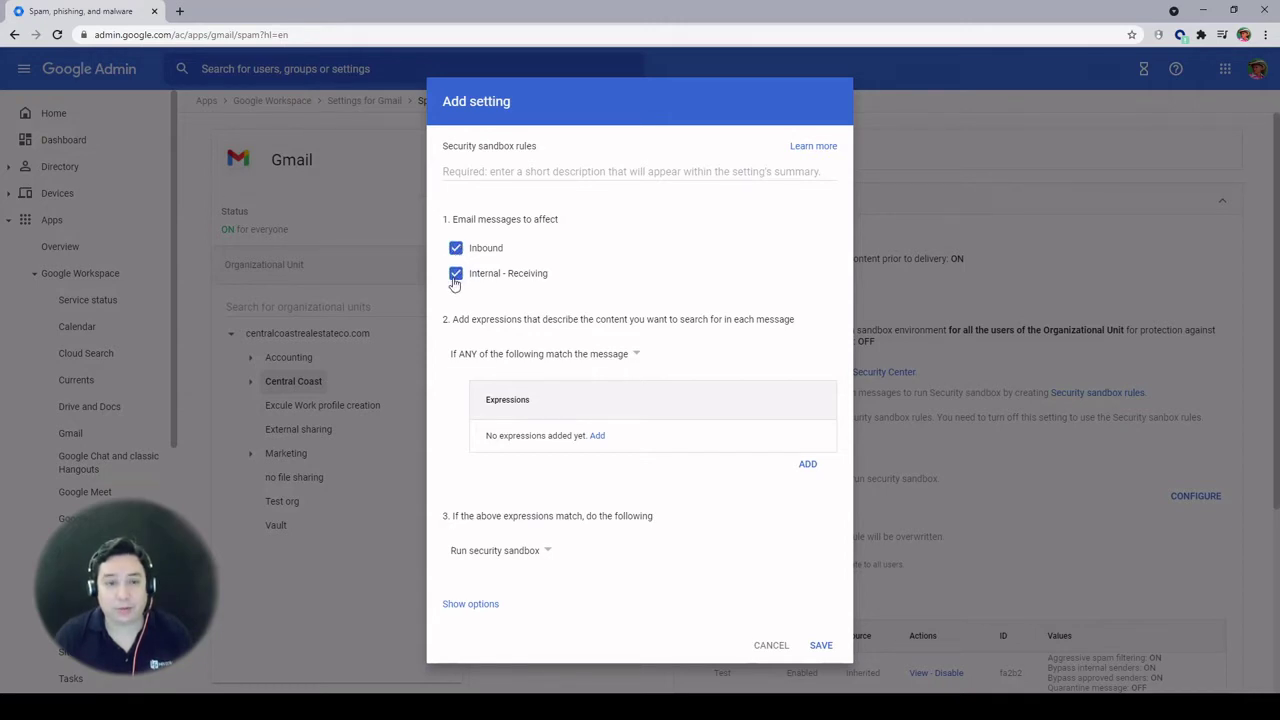
pyautogui.click(586, 358)
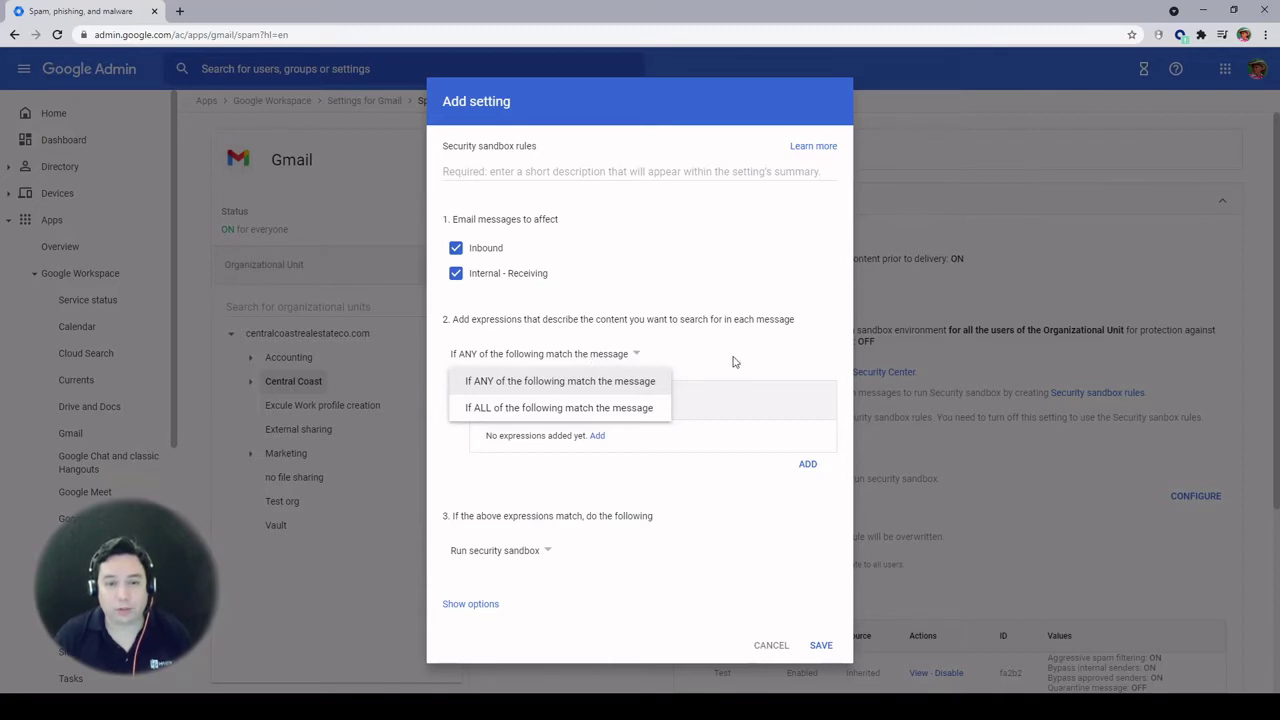
pyautogui.click(718, 361)
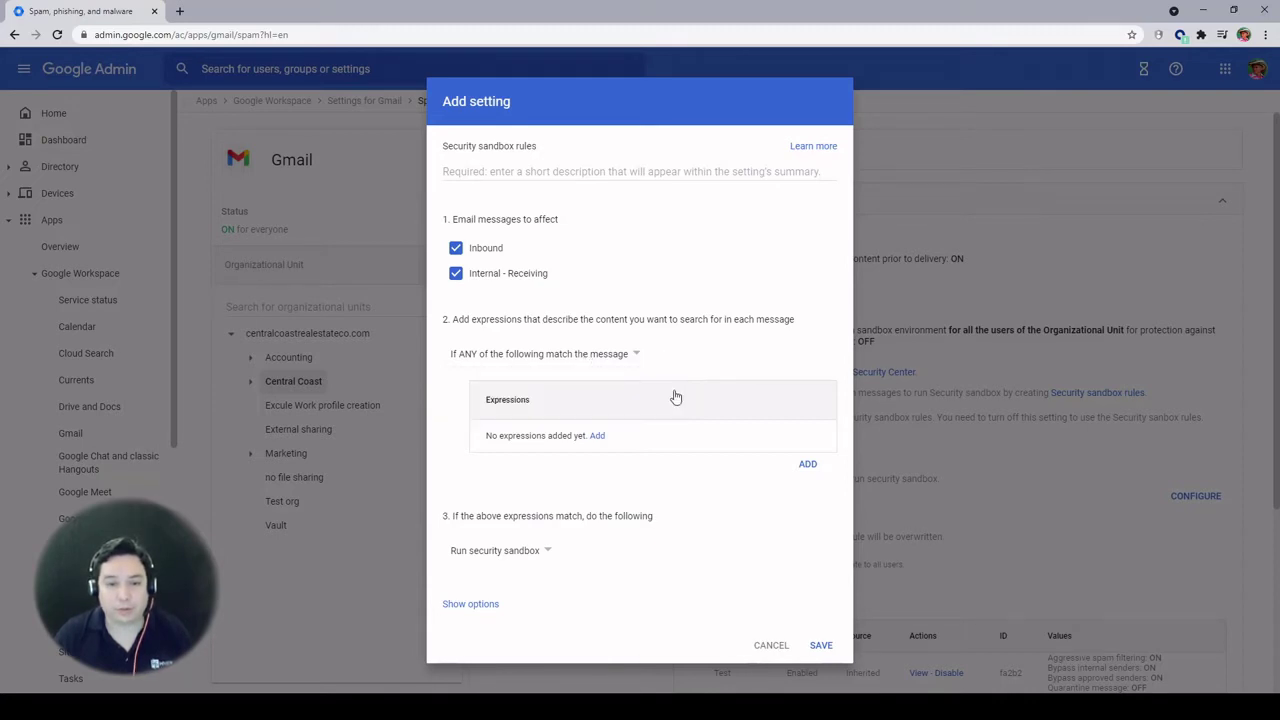
# Examine the expression types for the rule, including the Metadata match attributes and the Predefined content match options, without adding an expression
pyautogui.click(600, 436)
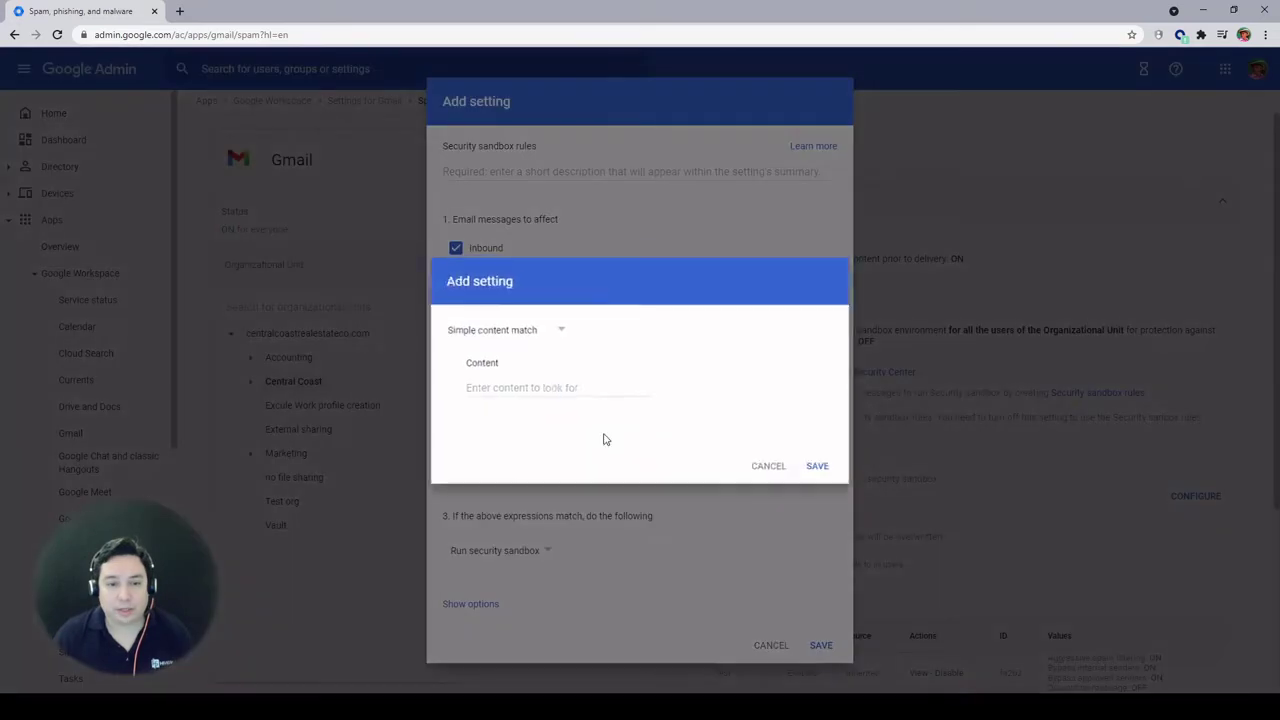
pyautogui.click(543, 337)
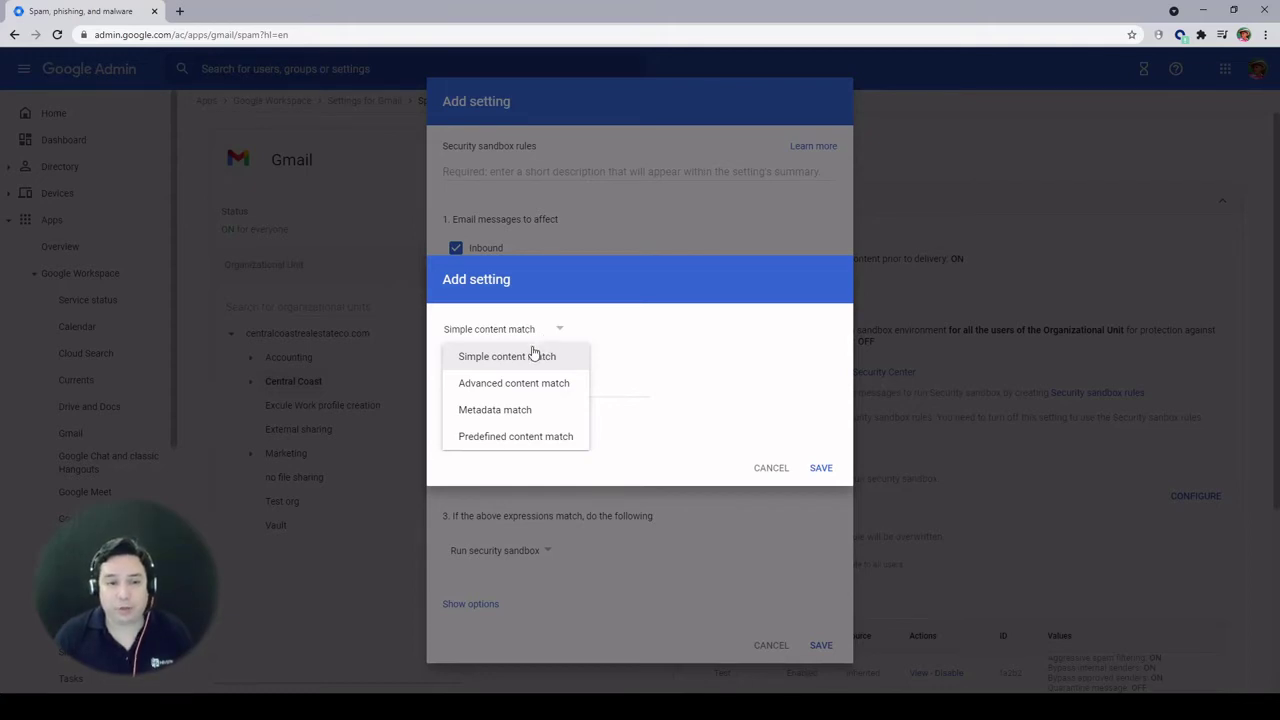
pyautogui.click(513, 412)
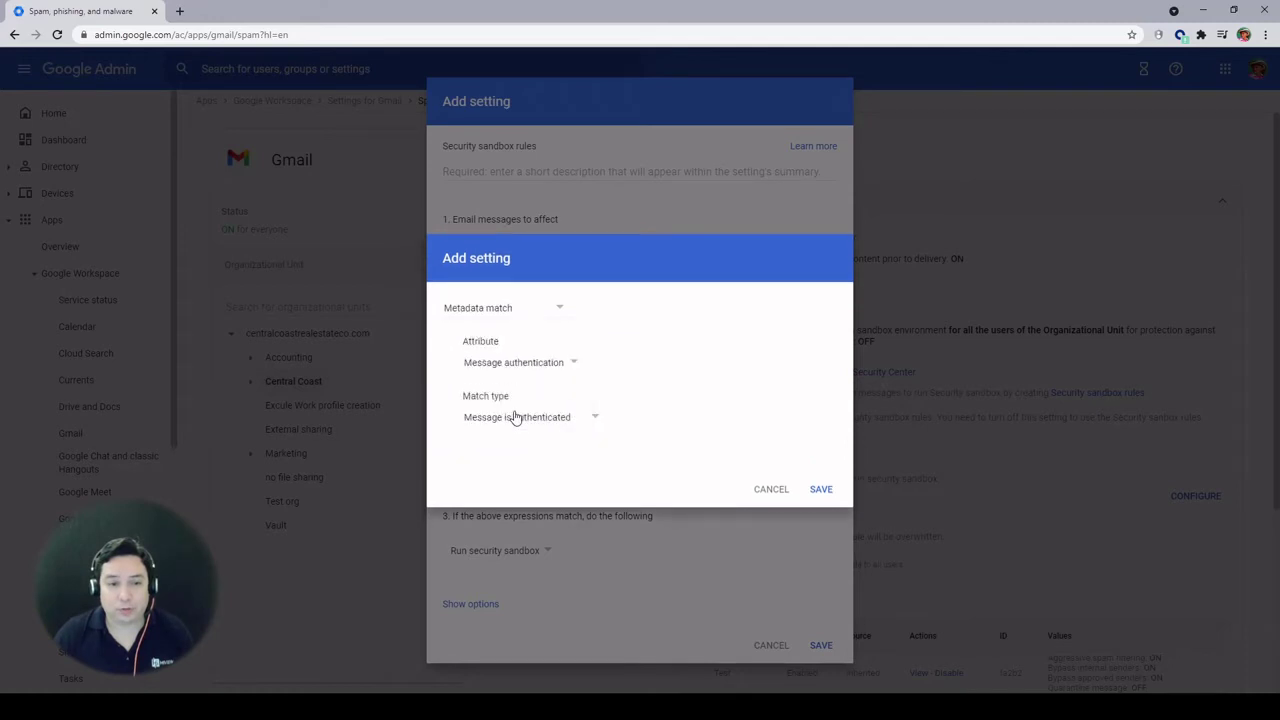
pyautogui.click(563, 366)
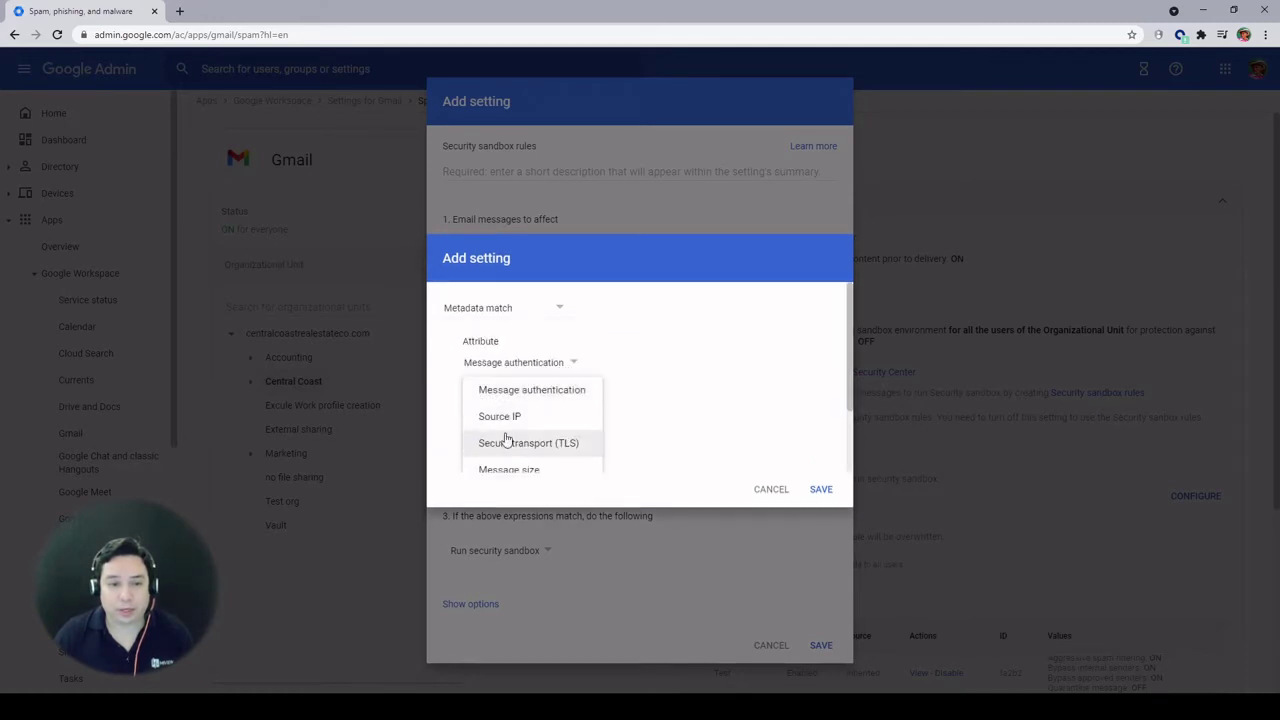
pyautogui.scroll(-2, 506, 440)
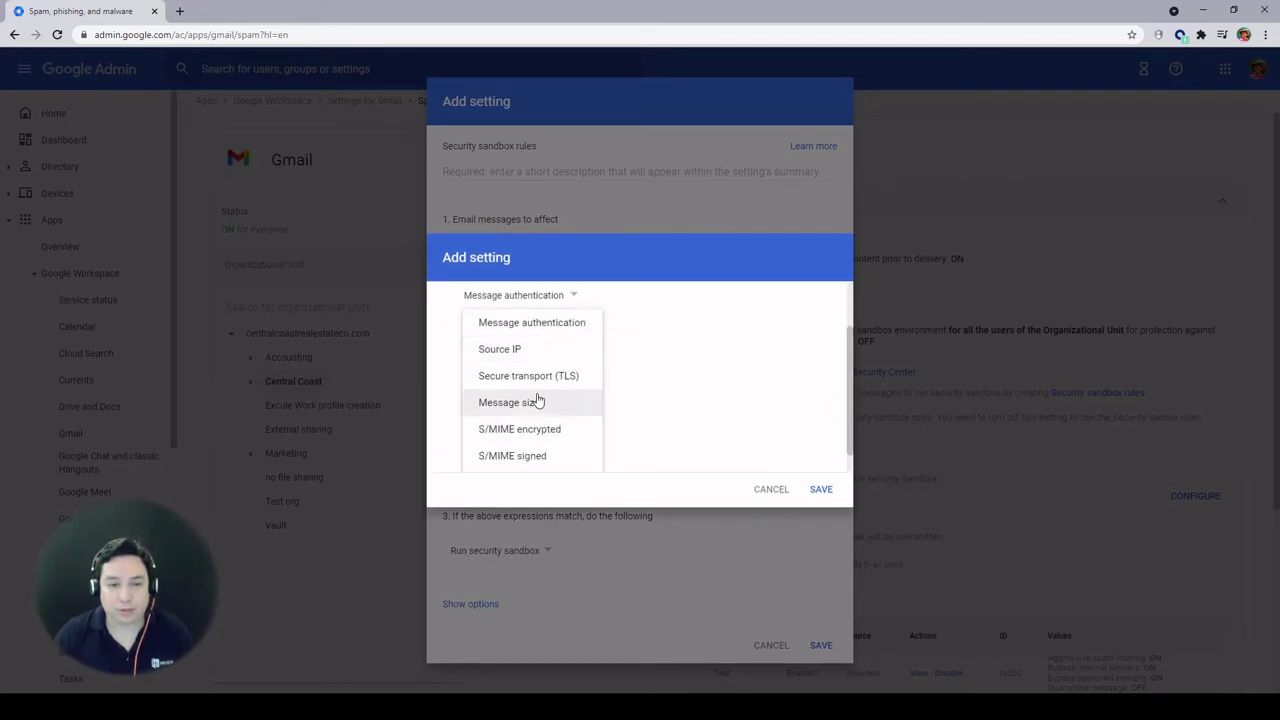
pyautogui.scroll(-1, 537, 400)
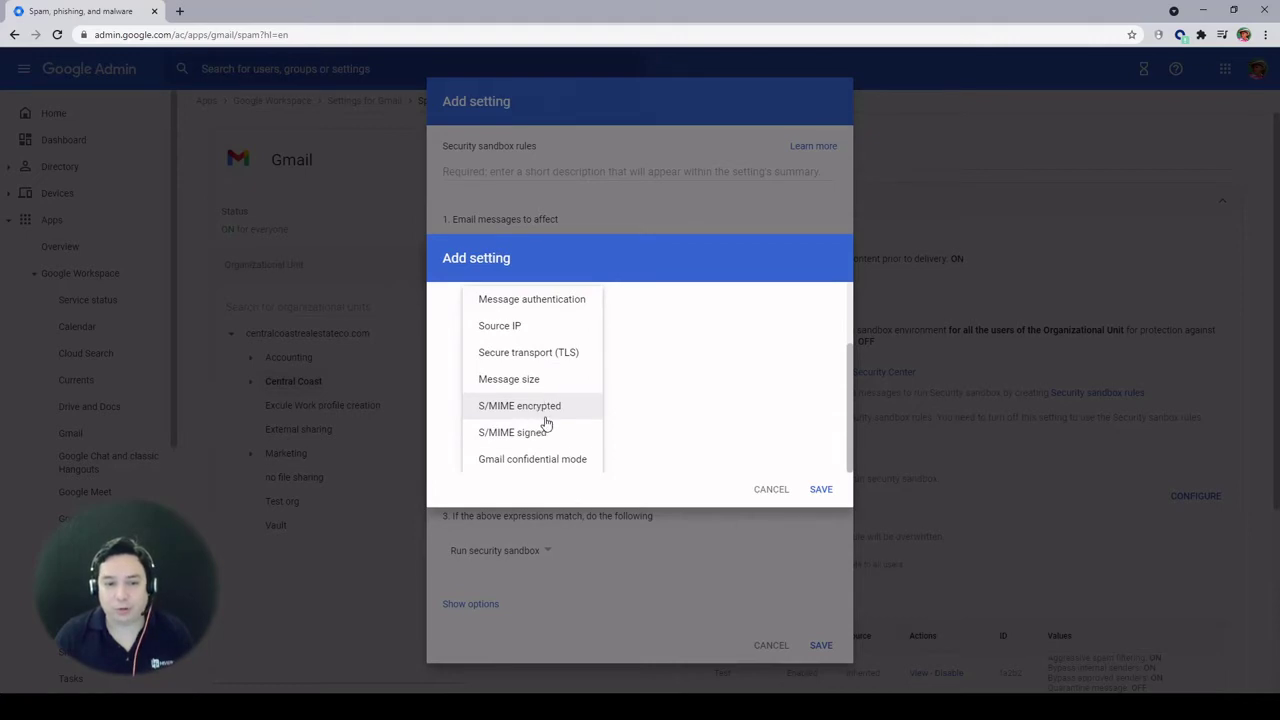
pyautogui.click(683, 393)
pyautogui.scroll(3, 641, 375)
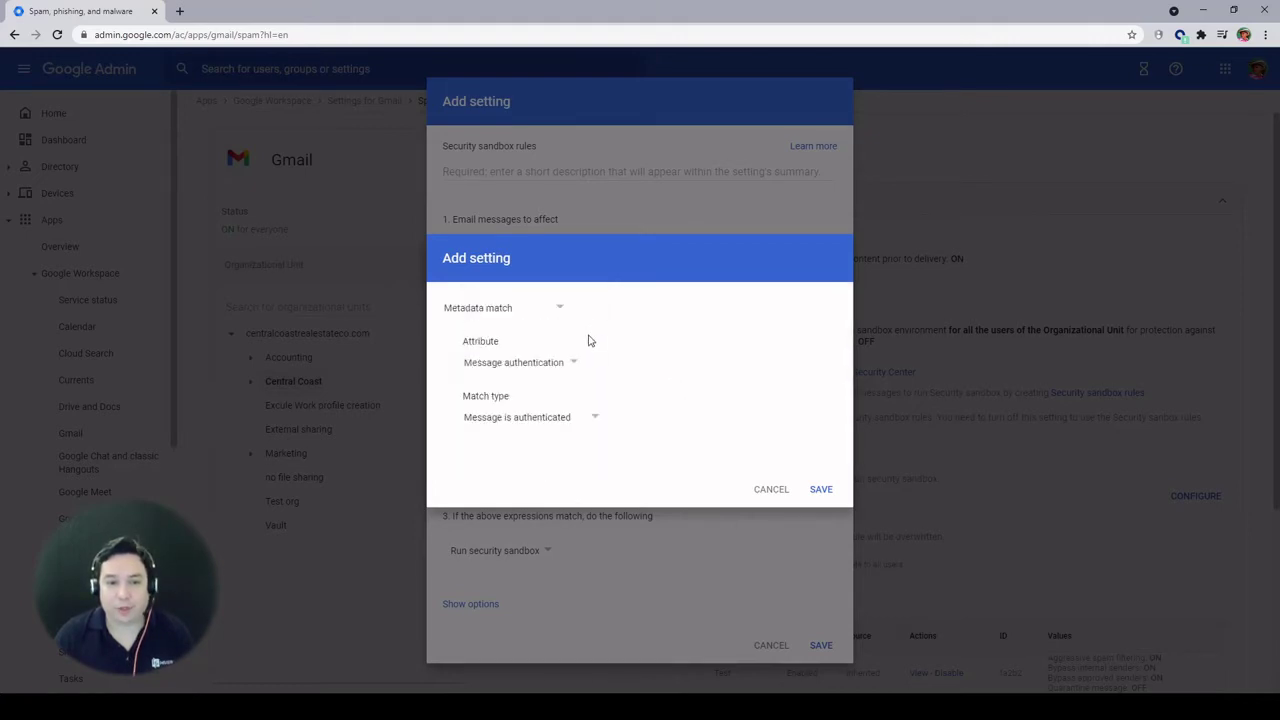
pyautogui.click(541, 310)
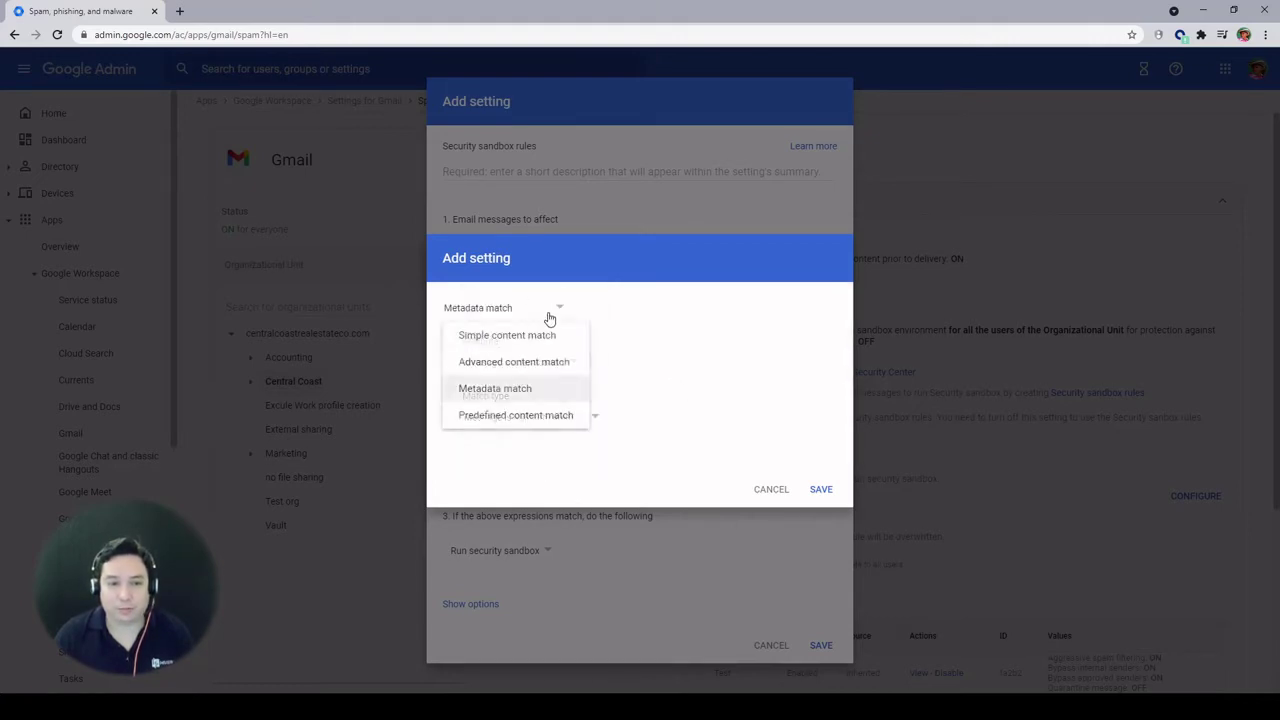
pyautogui.click(514, 416)
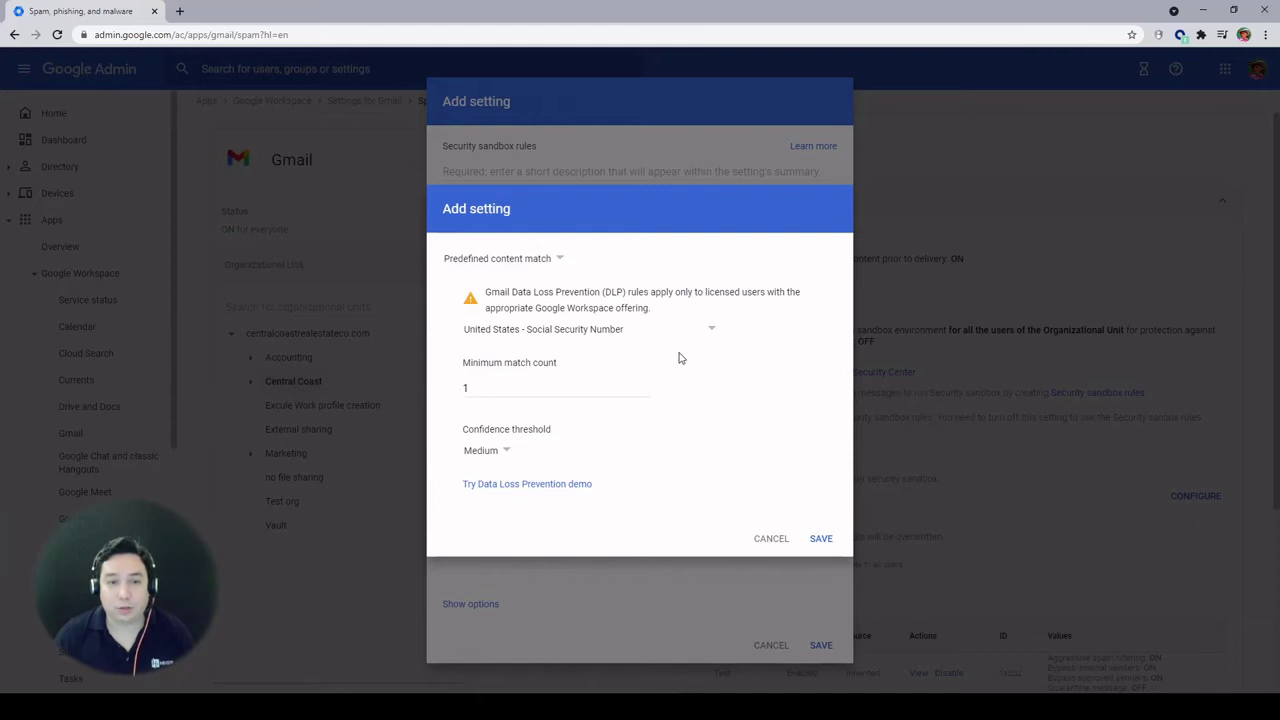
pyautogui.click(771, 539)
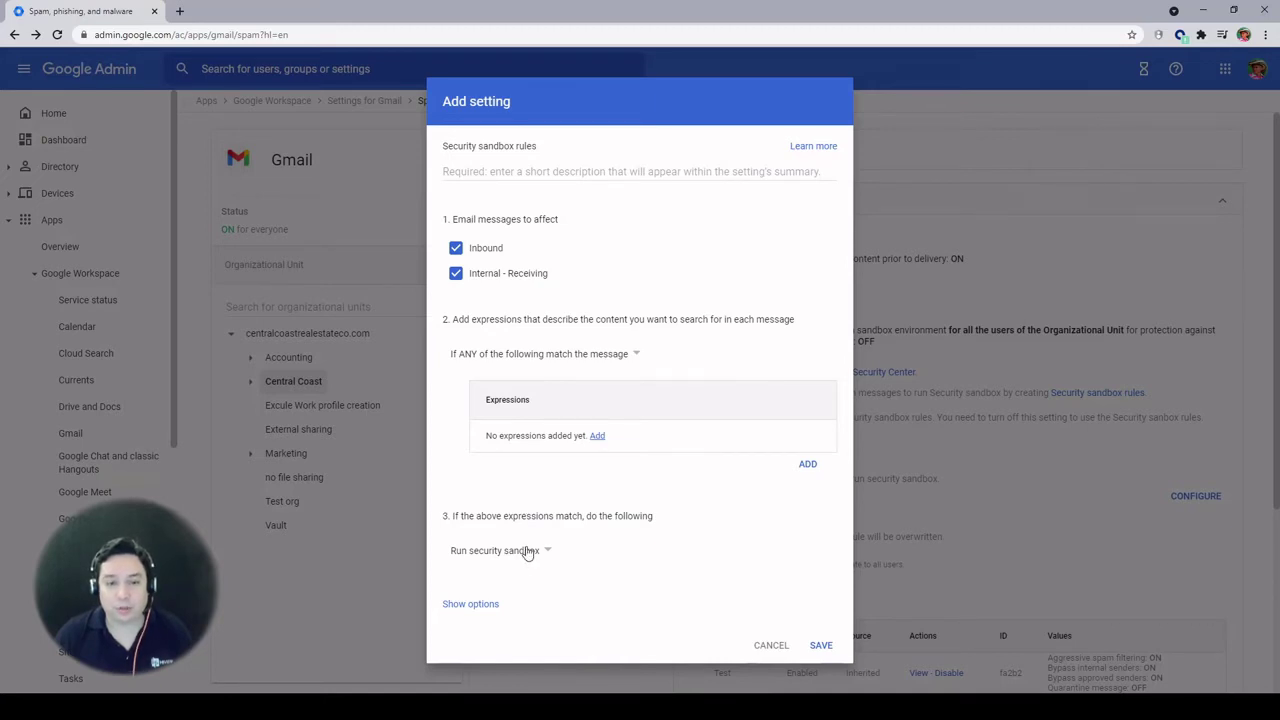
# Use the existing address list approved2 to bypass the security sandbox rule for specific addresses and domains
pyautogui.click(527, 552)
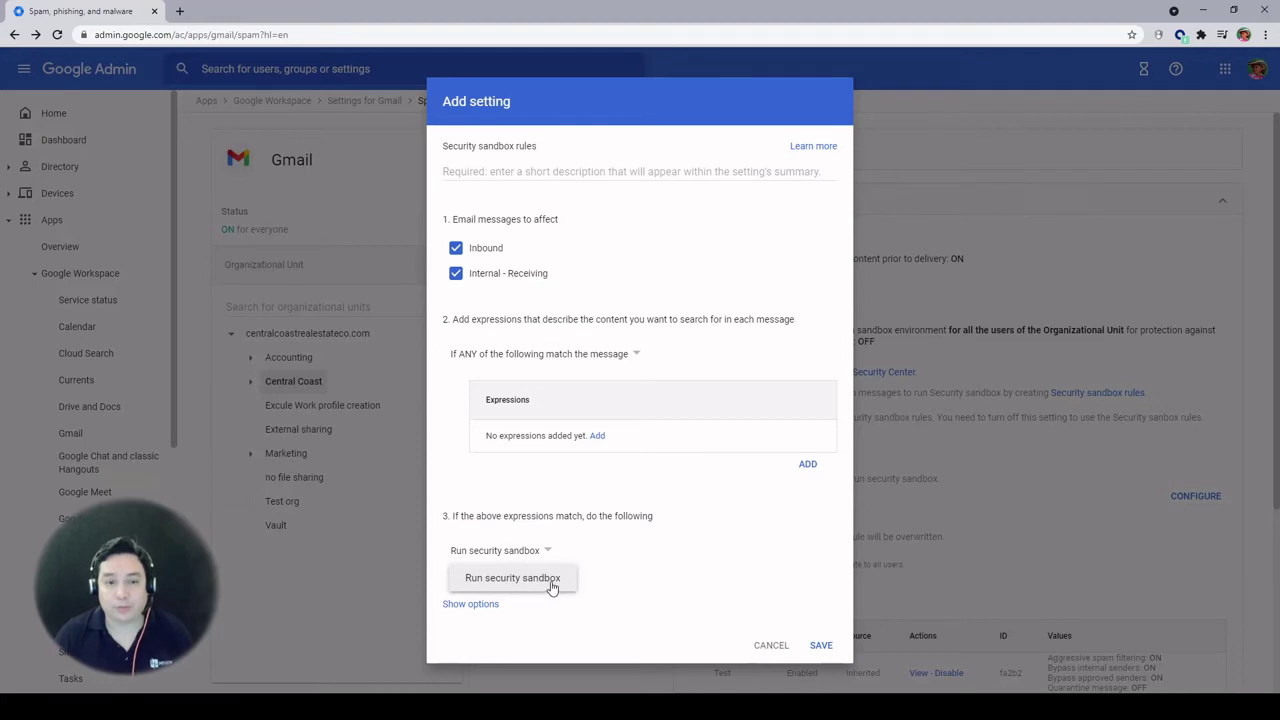
pyautogui.click(591, 558)
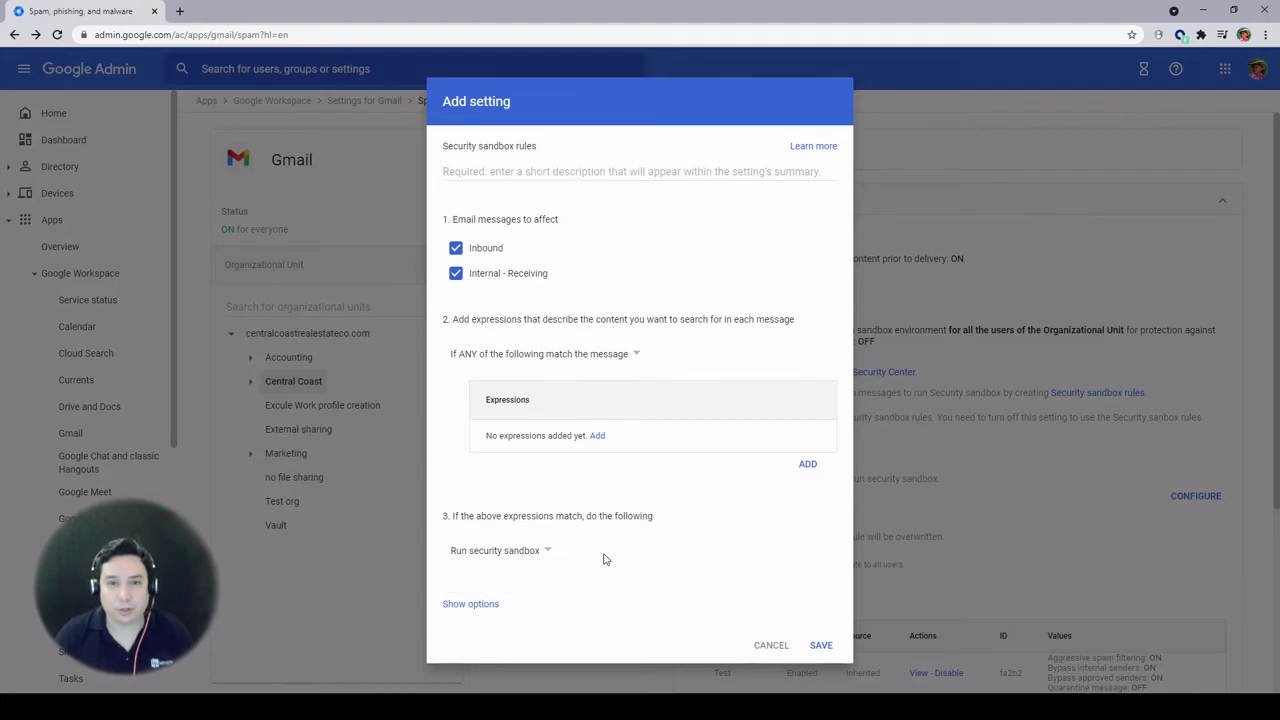
pyautogui.click(478, 605)
pyautogui.scroll(-2, 563, 509)
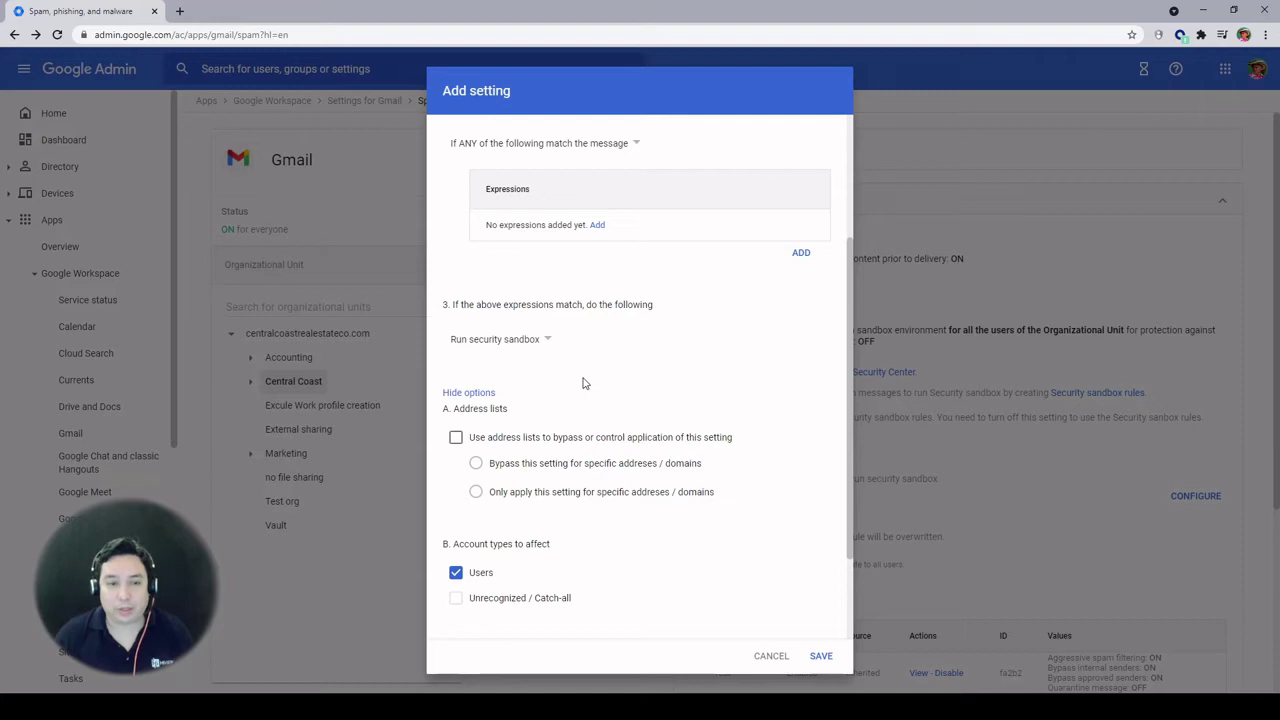
pyautogui.click(455, 439)
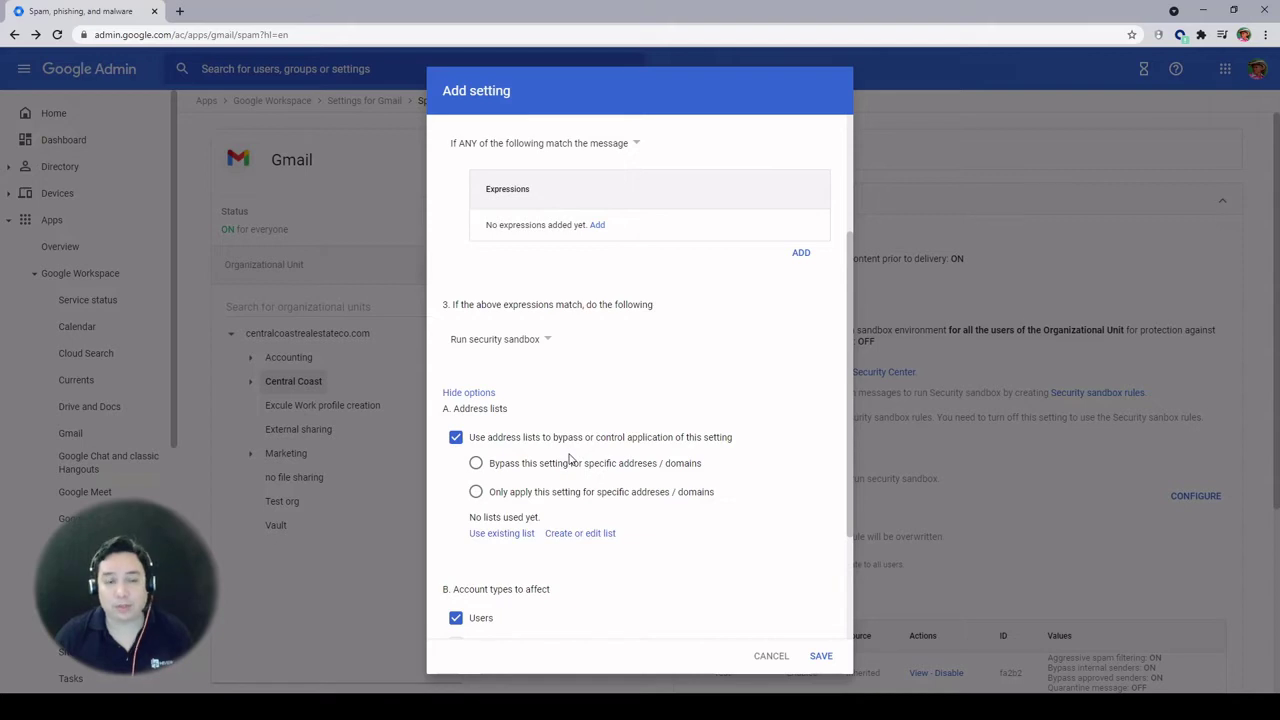
pyautogui.click(477, 464)
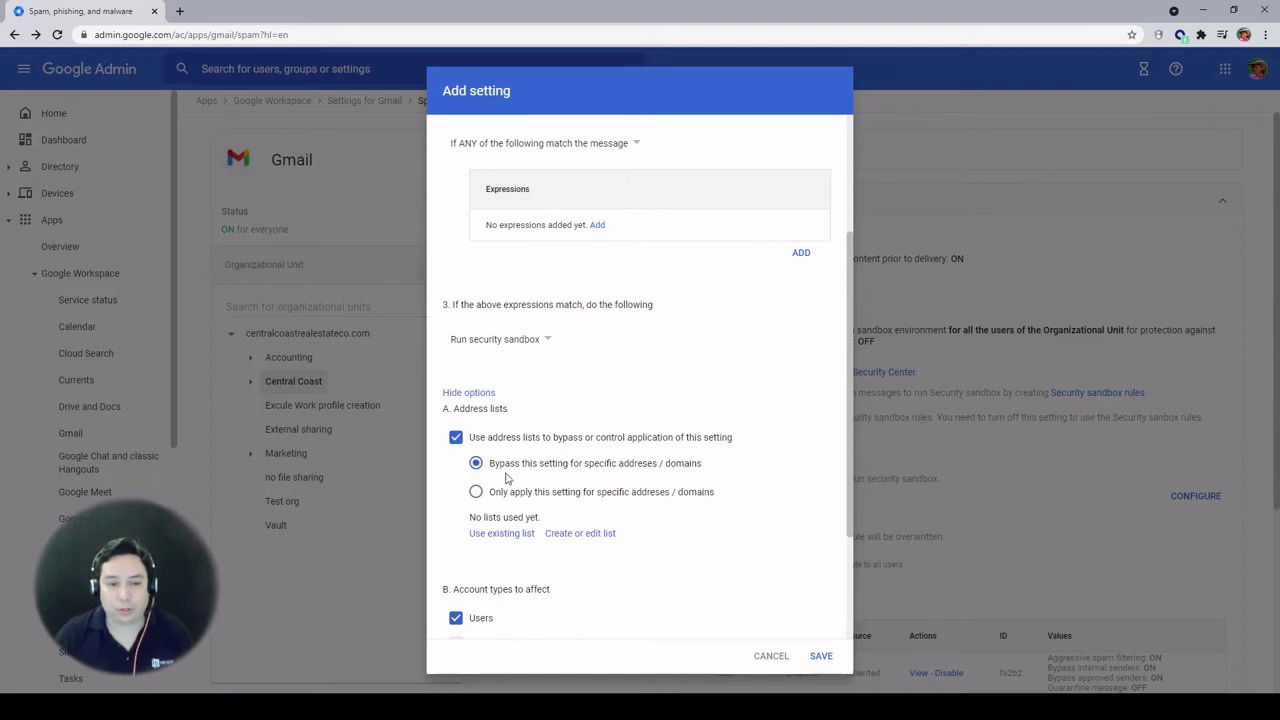
pyautogui.click(494, 536)
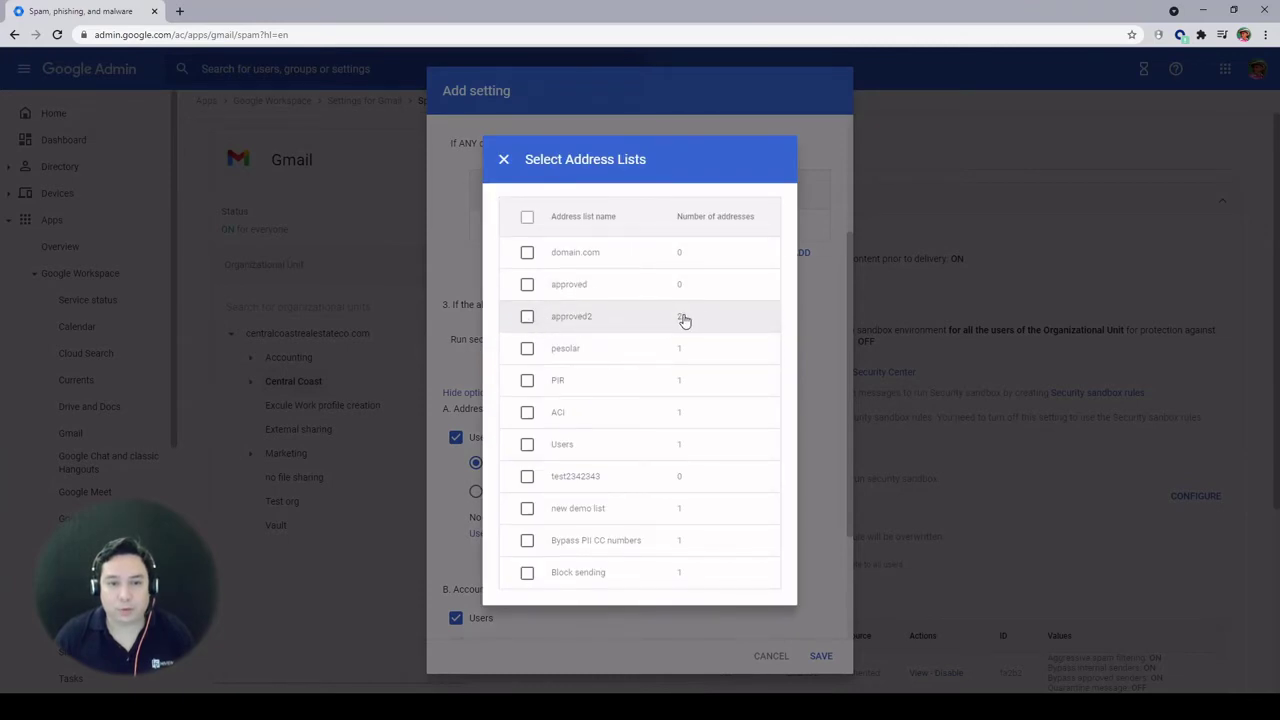
pyautogui.click(527, 317)
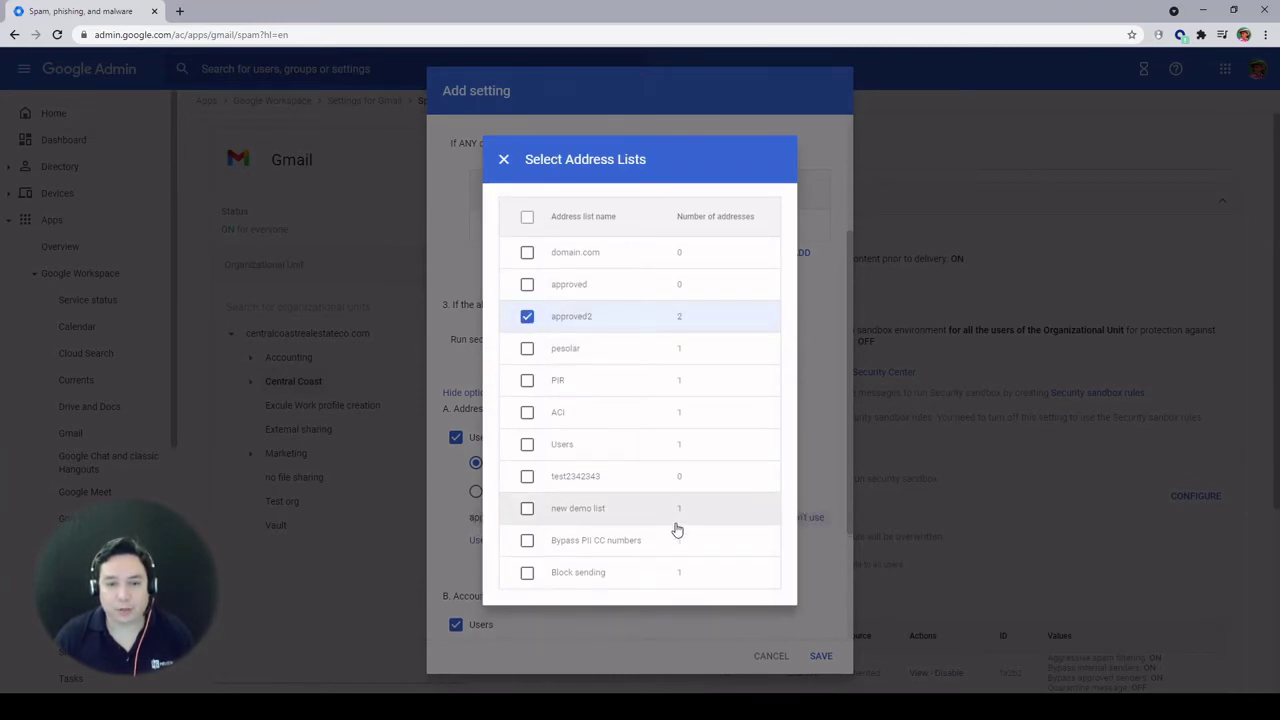
pyautogui.click(503, 162)
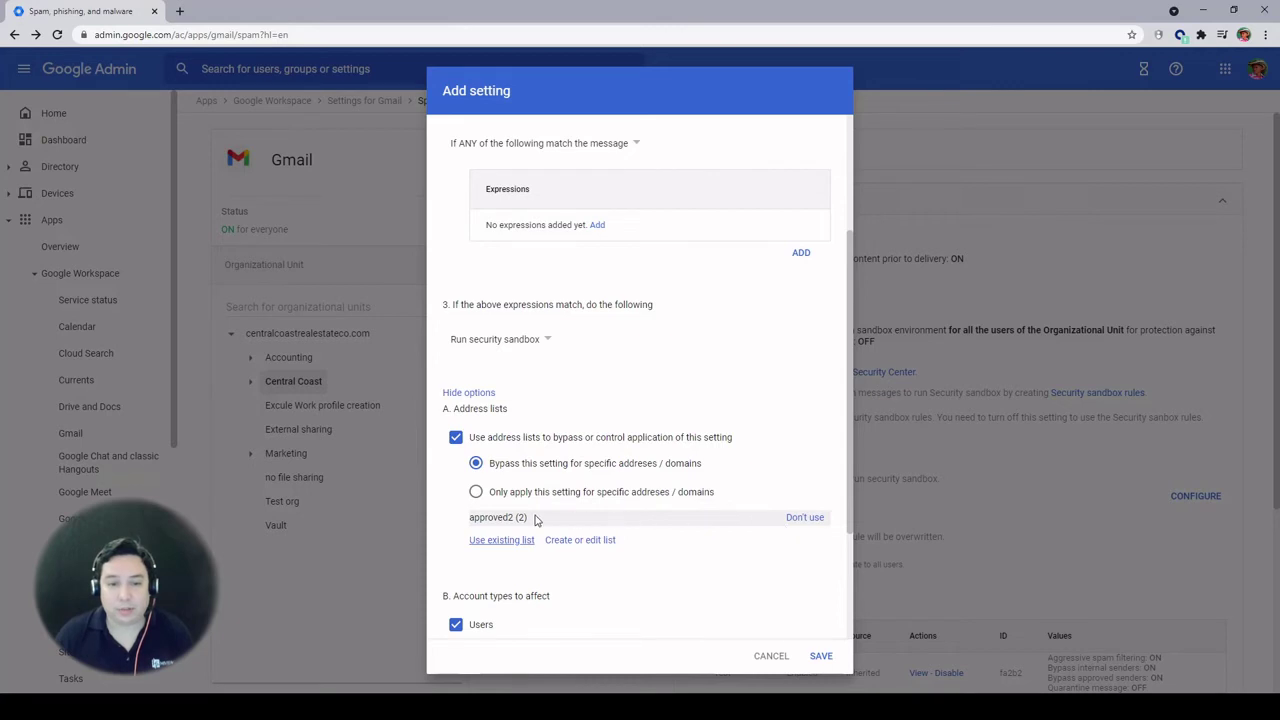
# Keep Users as the affected account type and restrict the rule to specific envelope senders using Pattern match
pyautogui.scroll(-3, 625, 517)
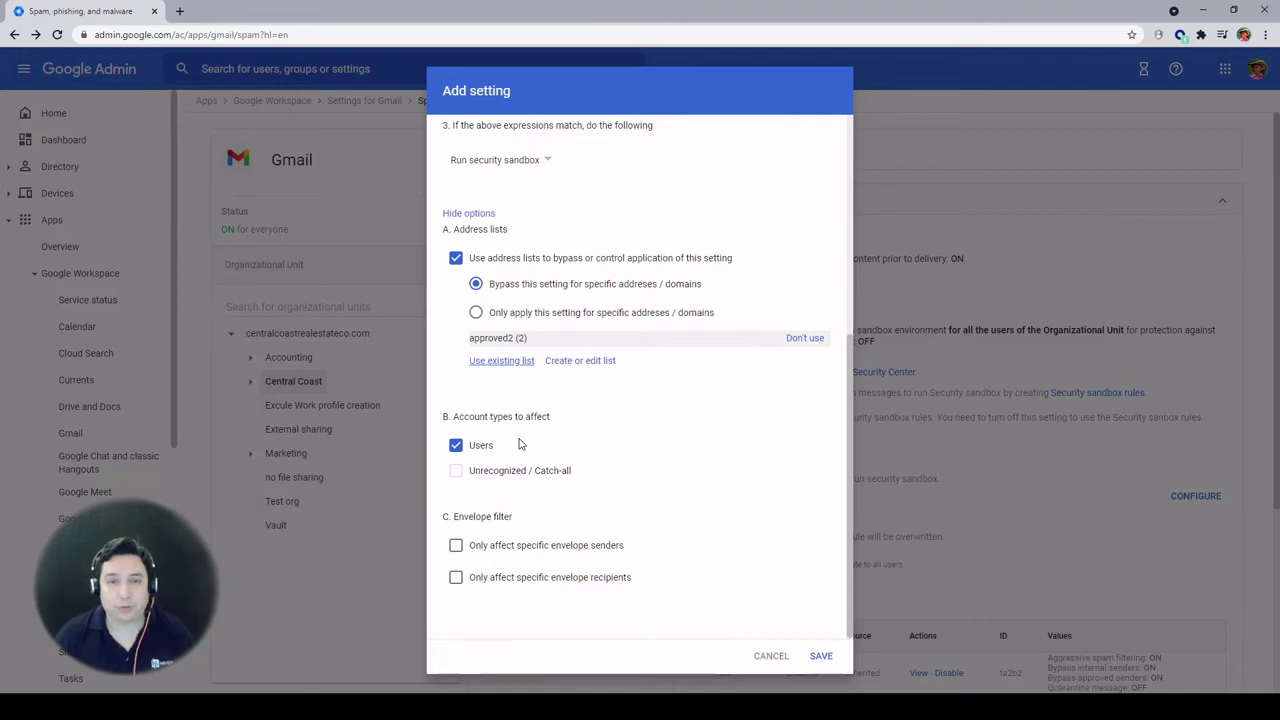
pyautogui.click(456, 447)
pyautogui.click(456, 447)
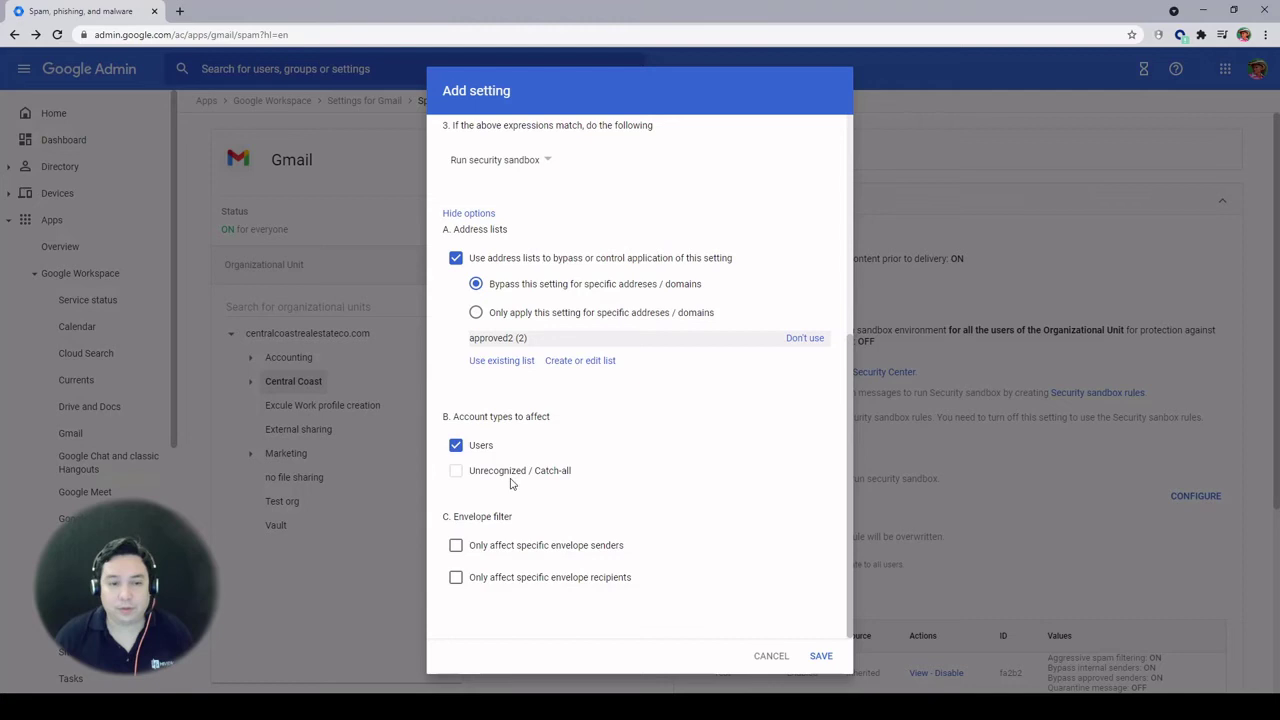
pyautogui.click(456, 546)
pyautogui.scroll(-2, 560, 540)
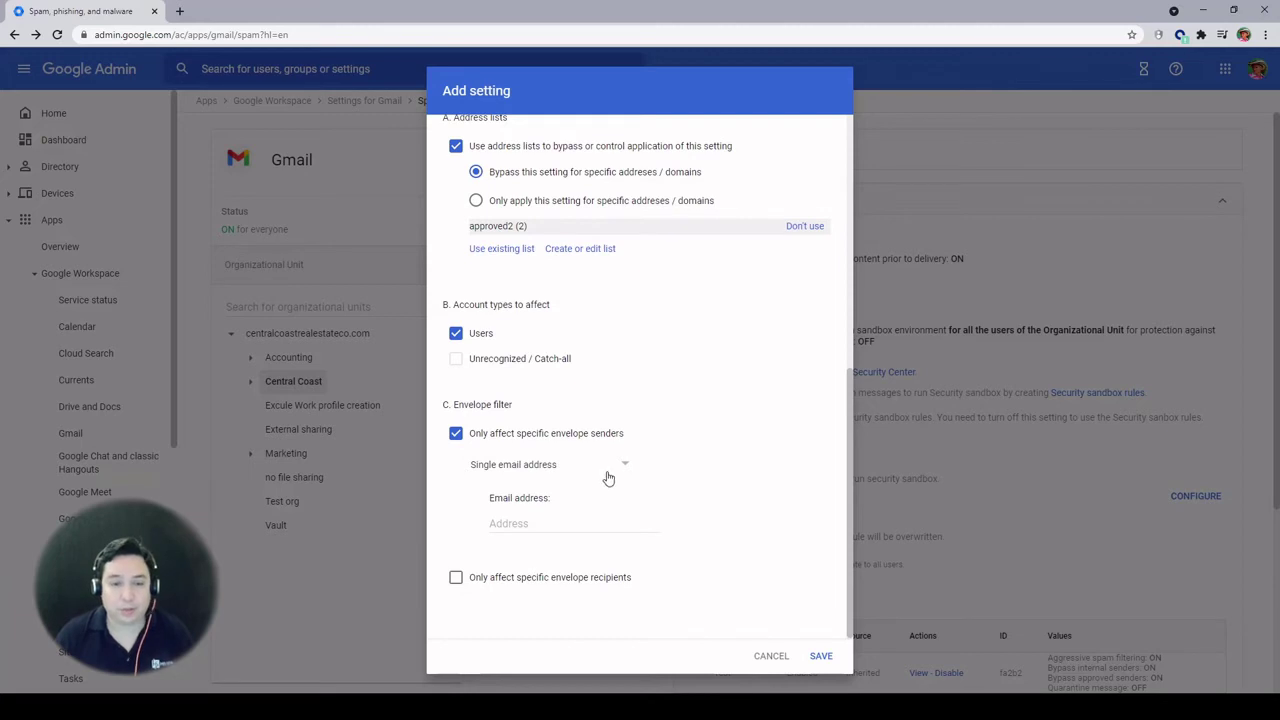
pyautogui.click(517, 527)
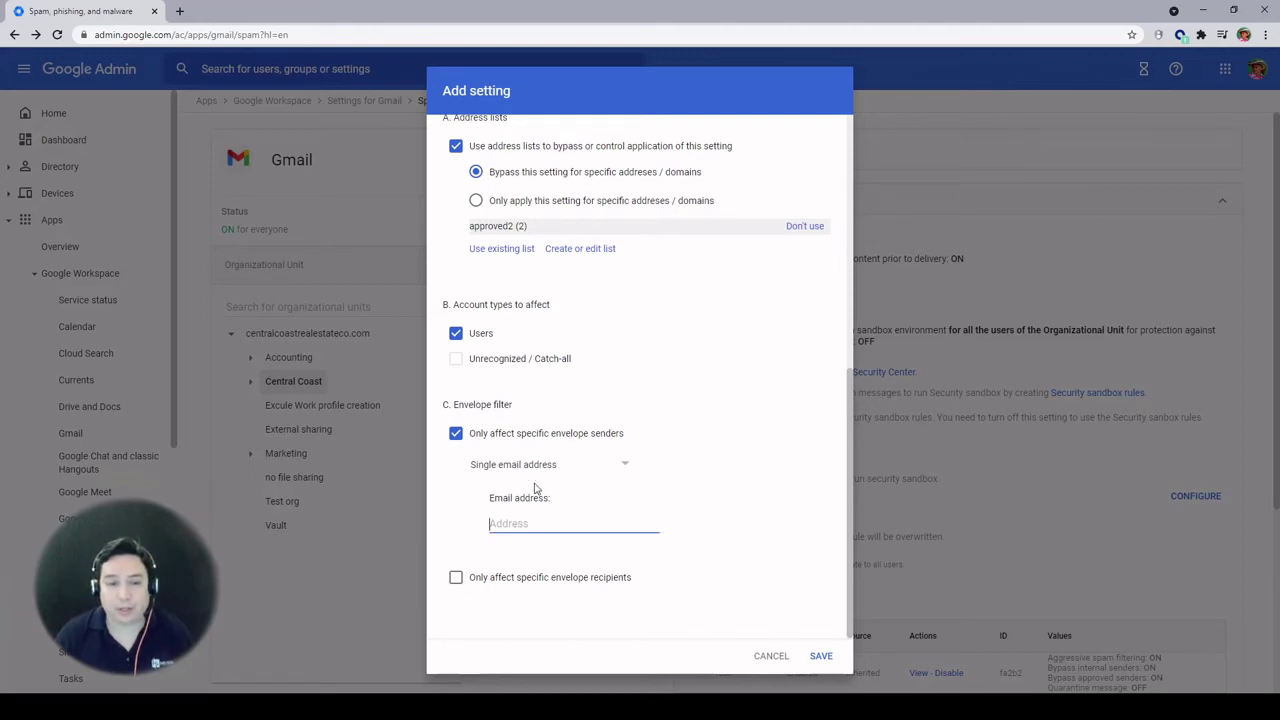
pyautogui.click(582, 477)
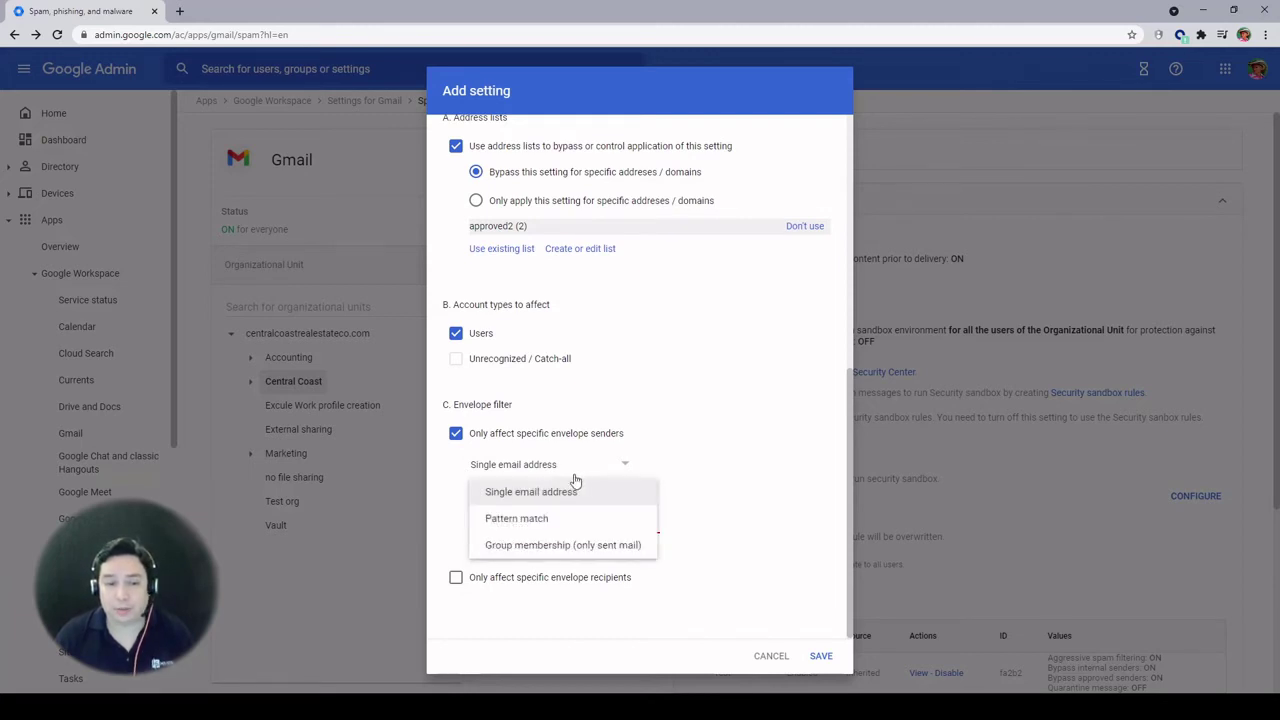
pyautogui.click(533, 527)
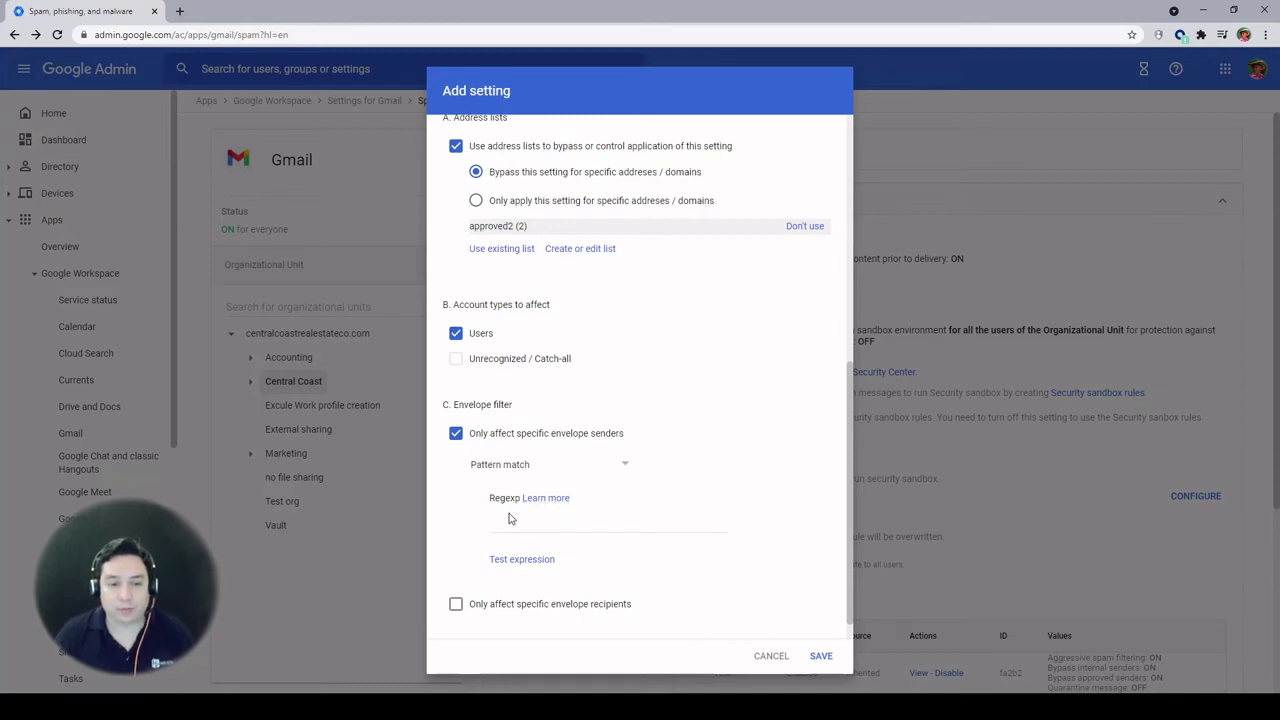
pyautogui.click(554, 462)
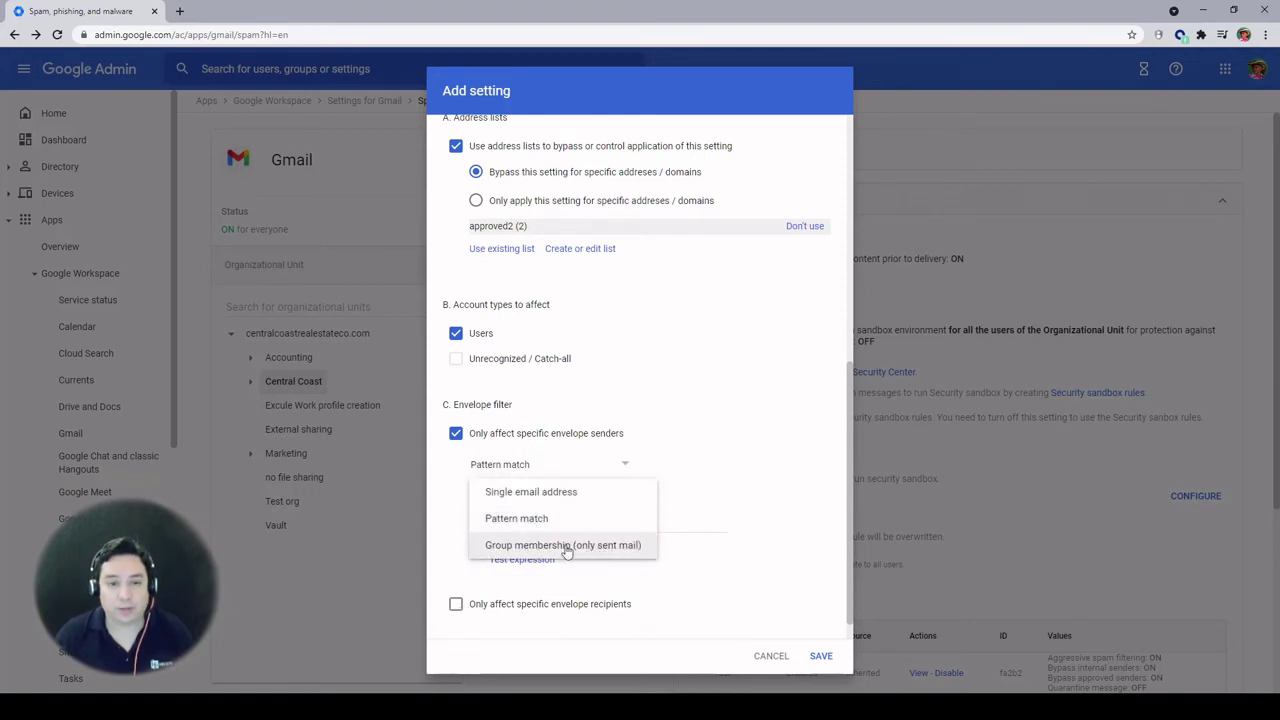
# Restrict the rule to specific envelope recipients, trying Pattern match and choosing Group membership (only received mail)
pyautogui.click(456, 603)
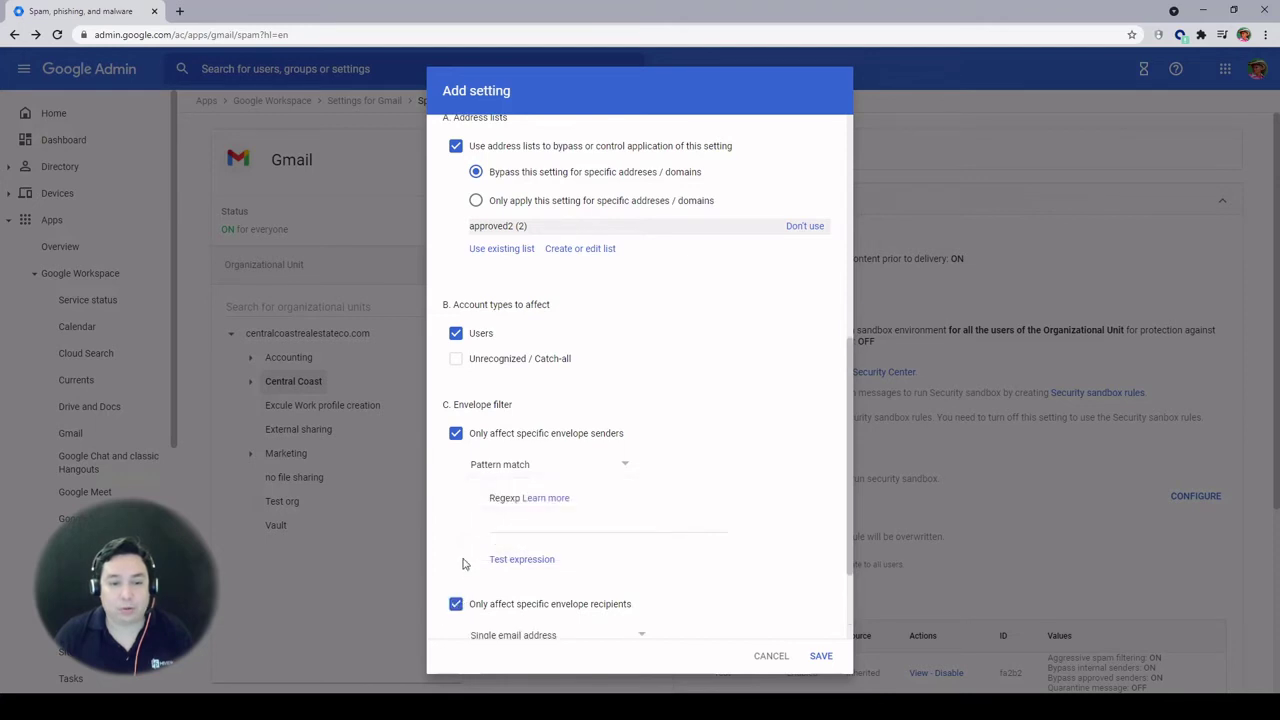
pyautogui.scroll(-2, 484, 530)
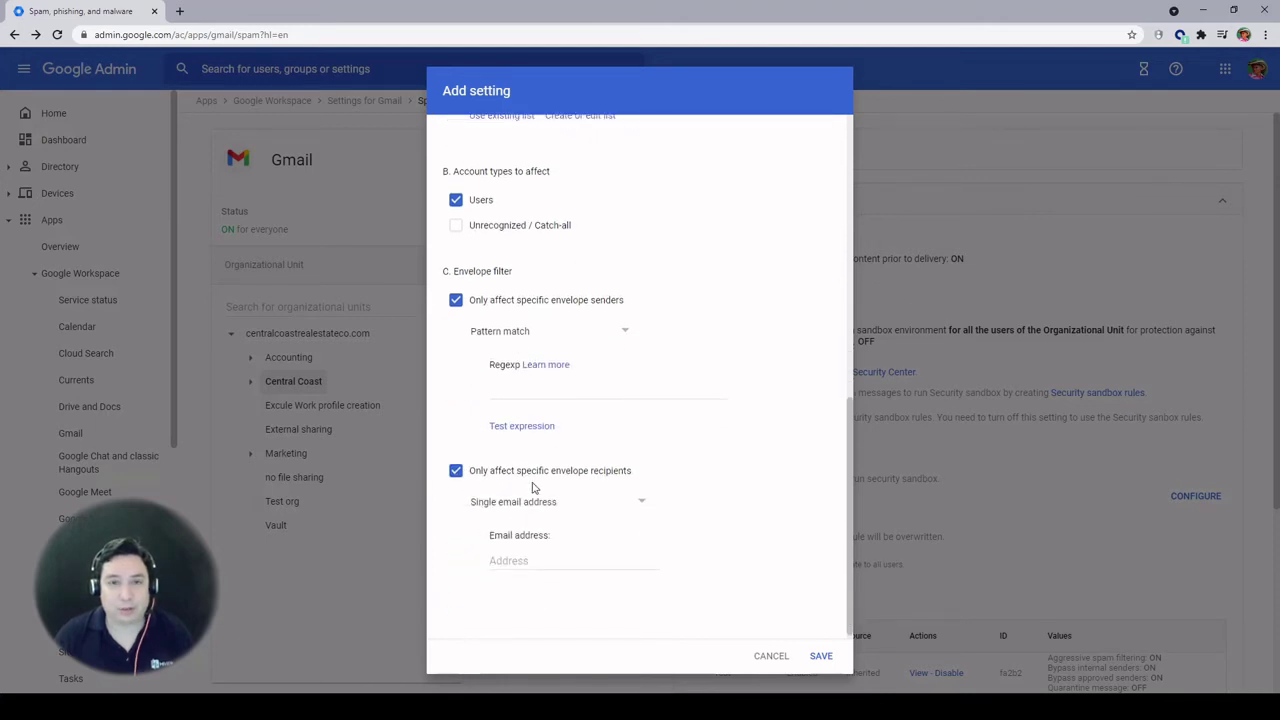
pyautogui.click(566, 509)
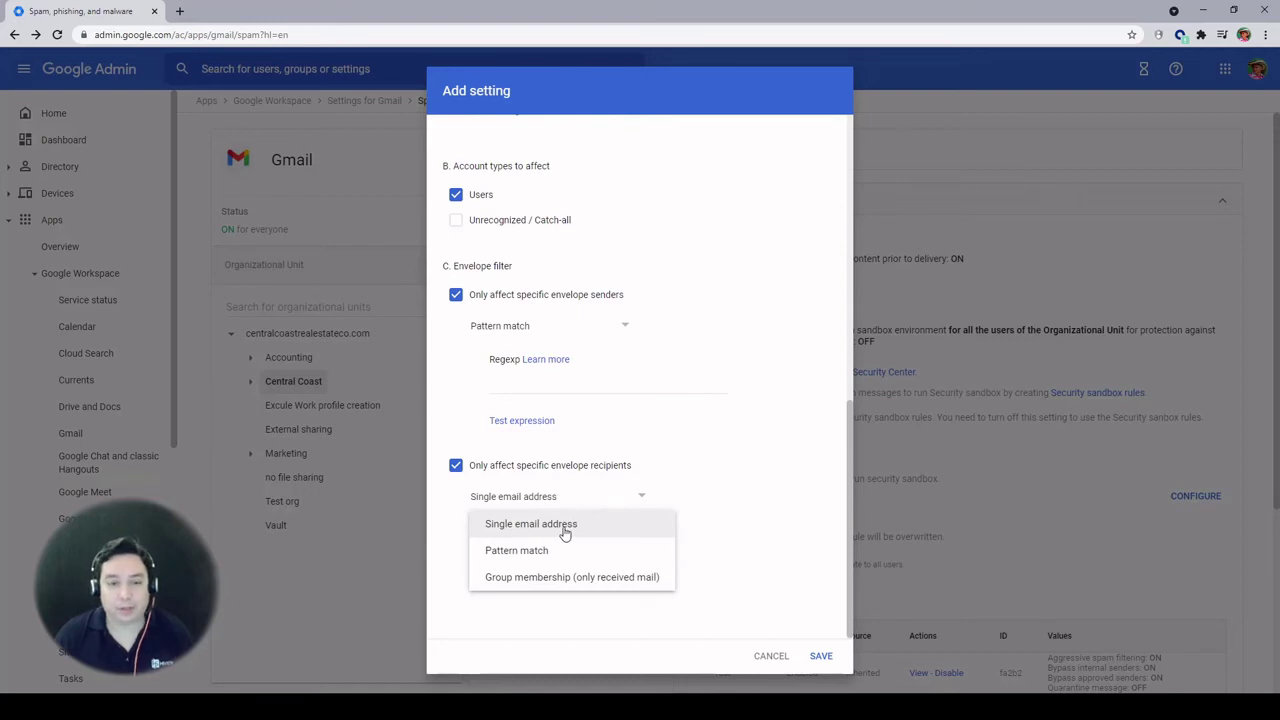
pyautogui.click(538, 553)
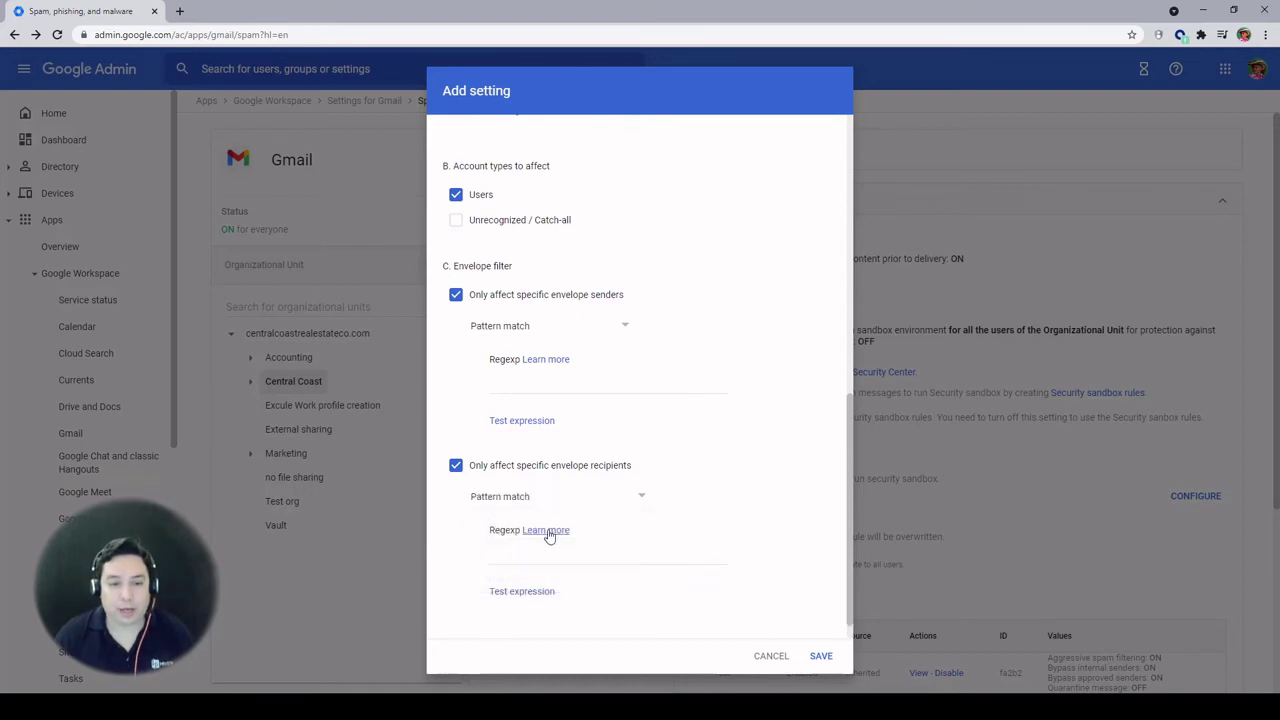
pyautogui.click(584, 507)
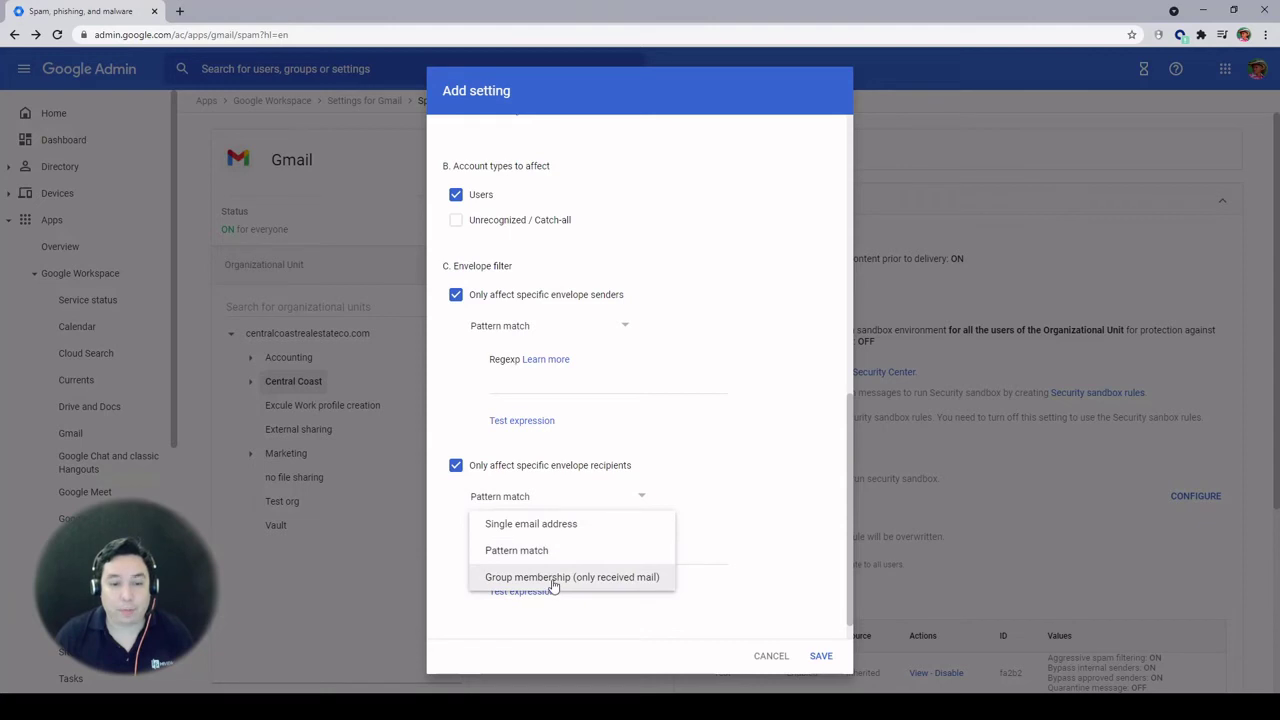
pyautogui.click(553, 578)
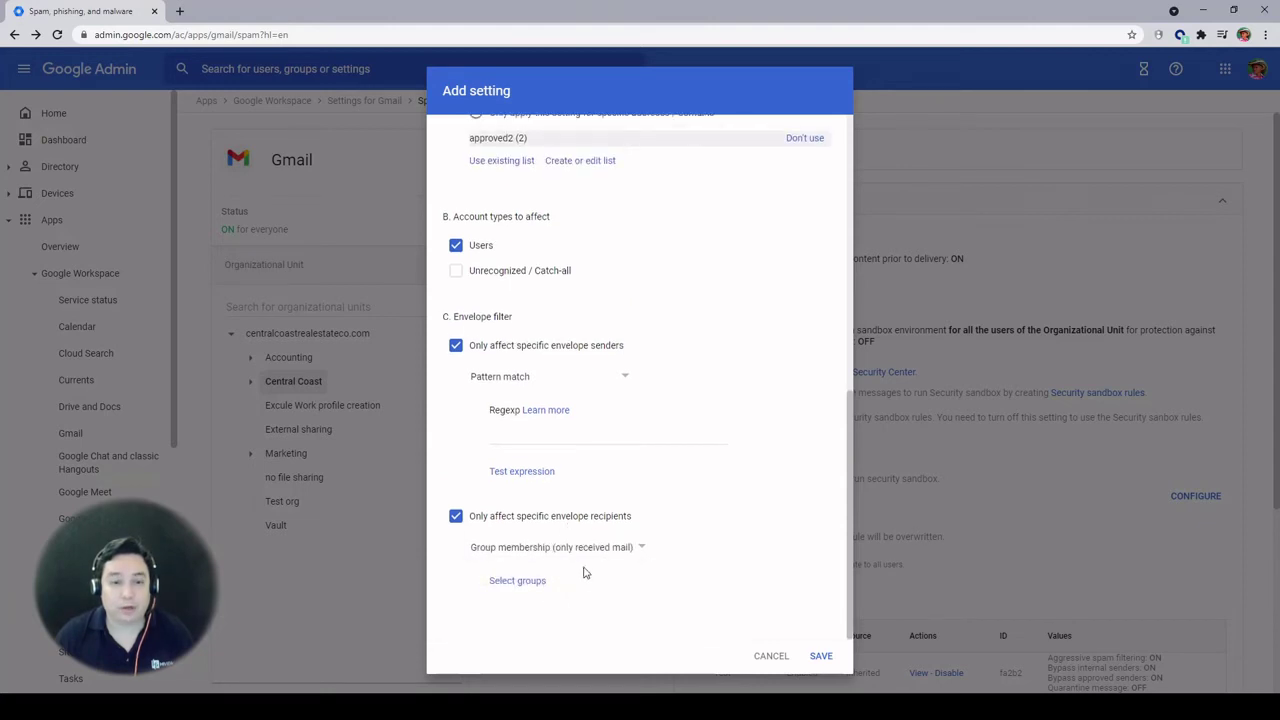
pyautogui.click(620, 549)
pyautogui.click(615, 549)
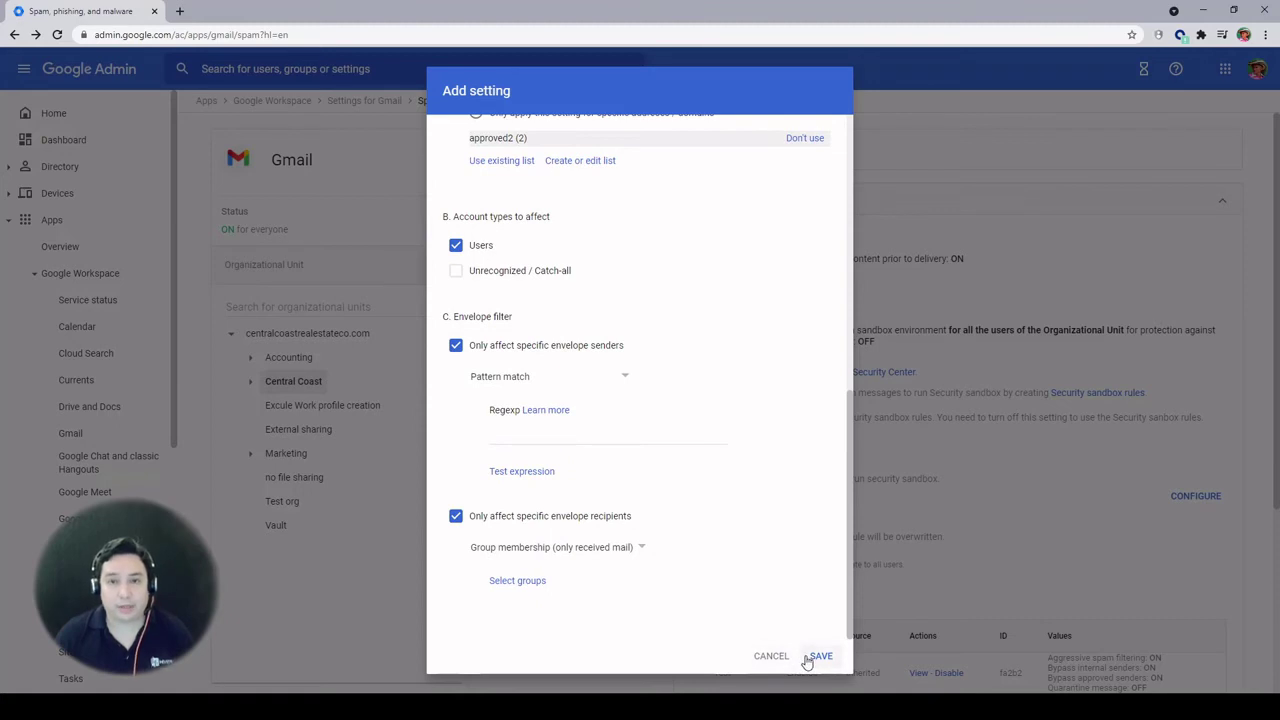
# Review the rule's message directions, expressions and options, and discard the new setting without saving
pyautogui.scroll(5, 634, 426)
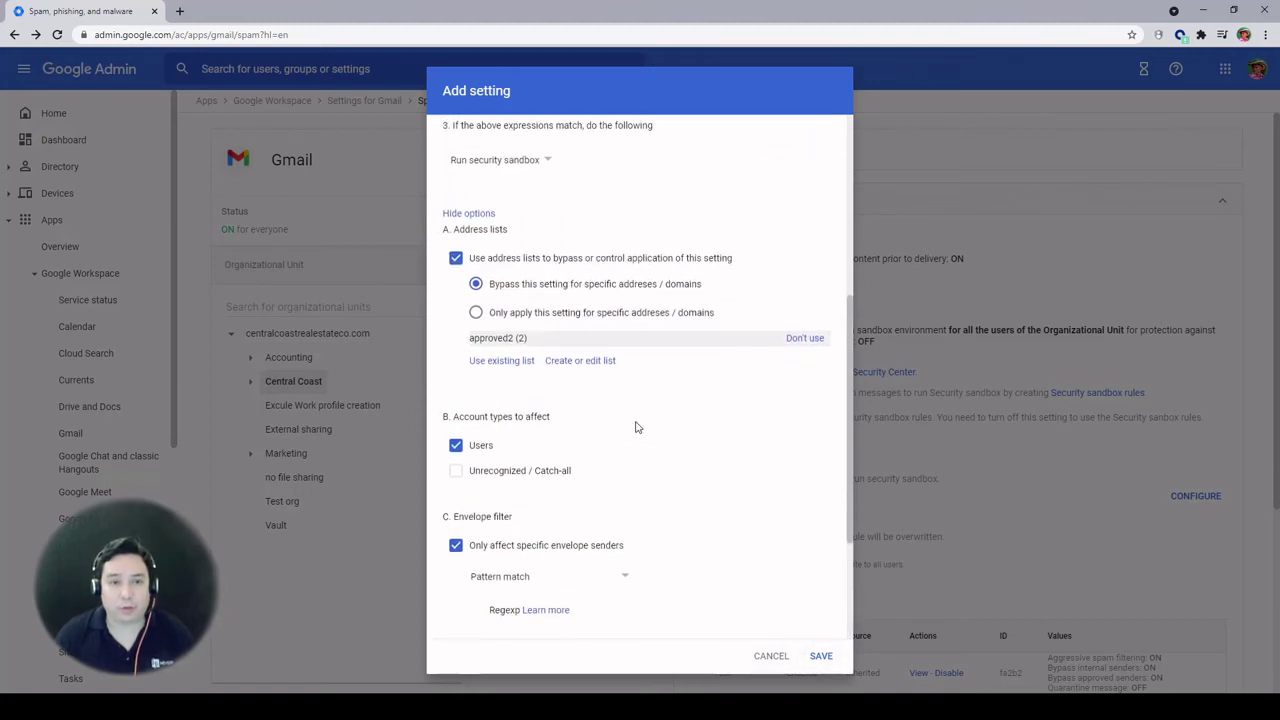
pyautogui.scroll(1, 634, 426)
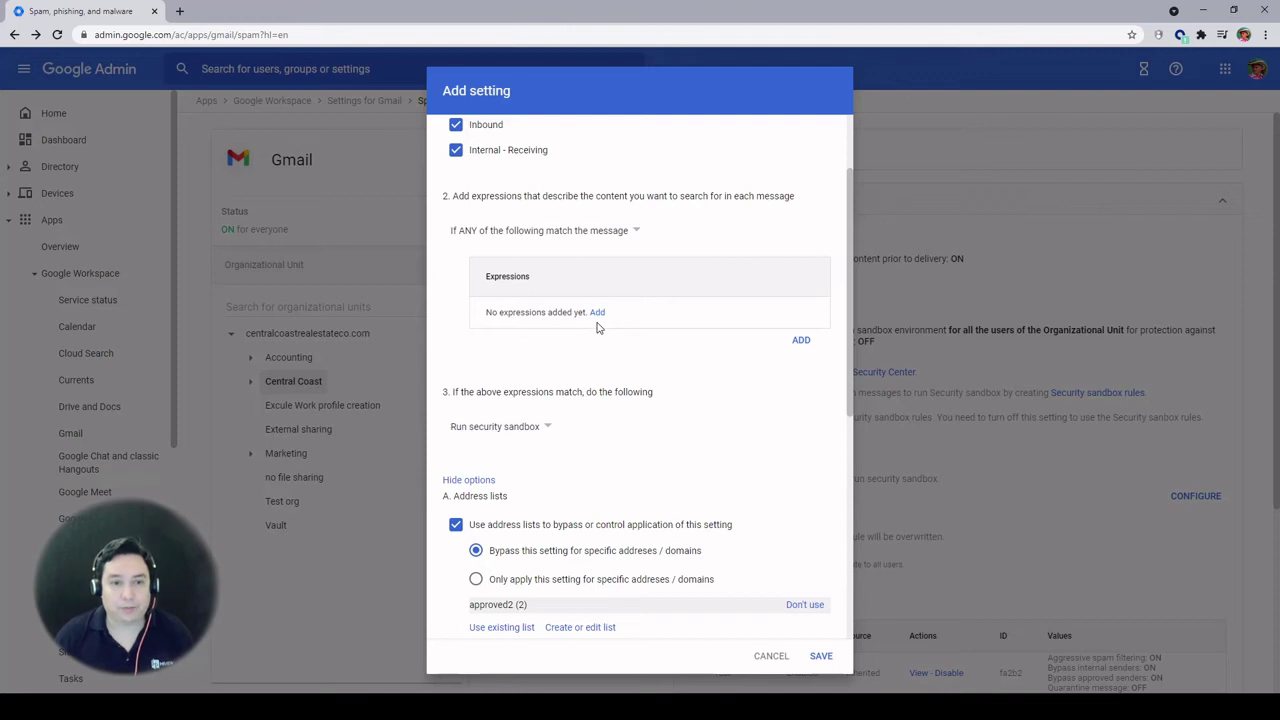
pyautogui.click(770, 656)
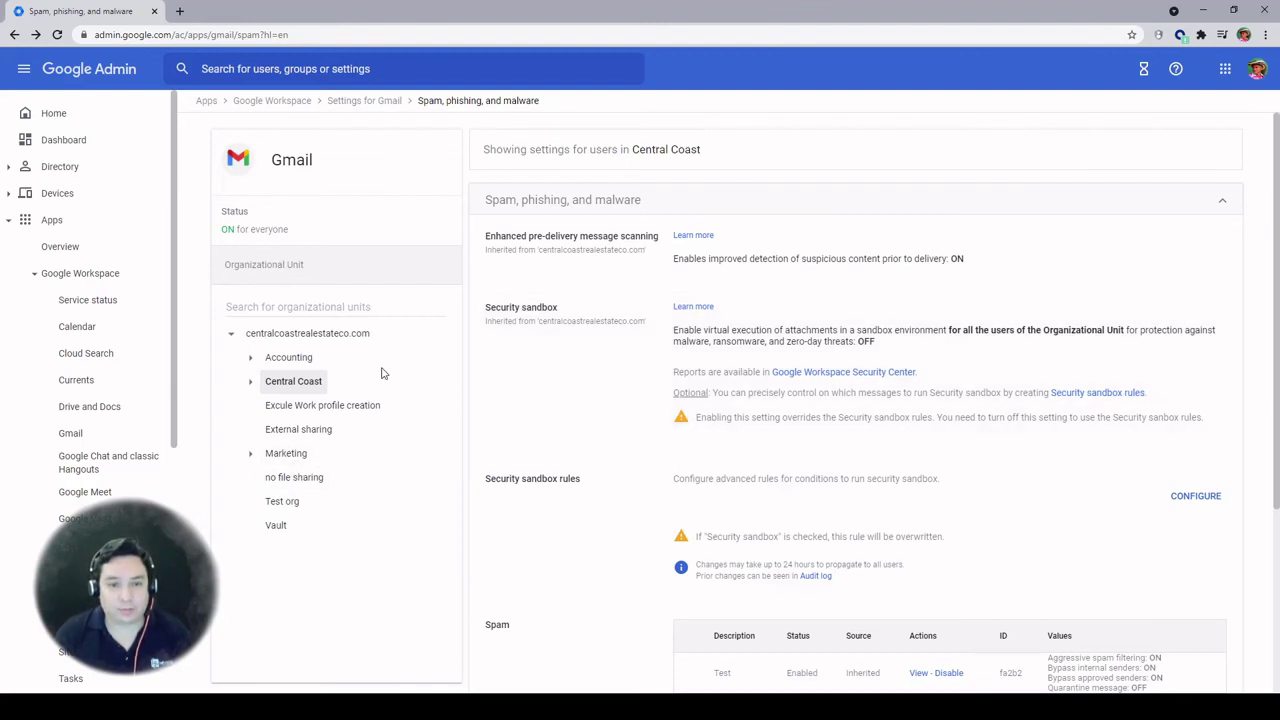
# Go to the console's Security section, open its Dashboard and look through the email security report charts
pyautogui.scroll(-1, 520, 418)
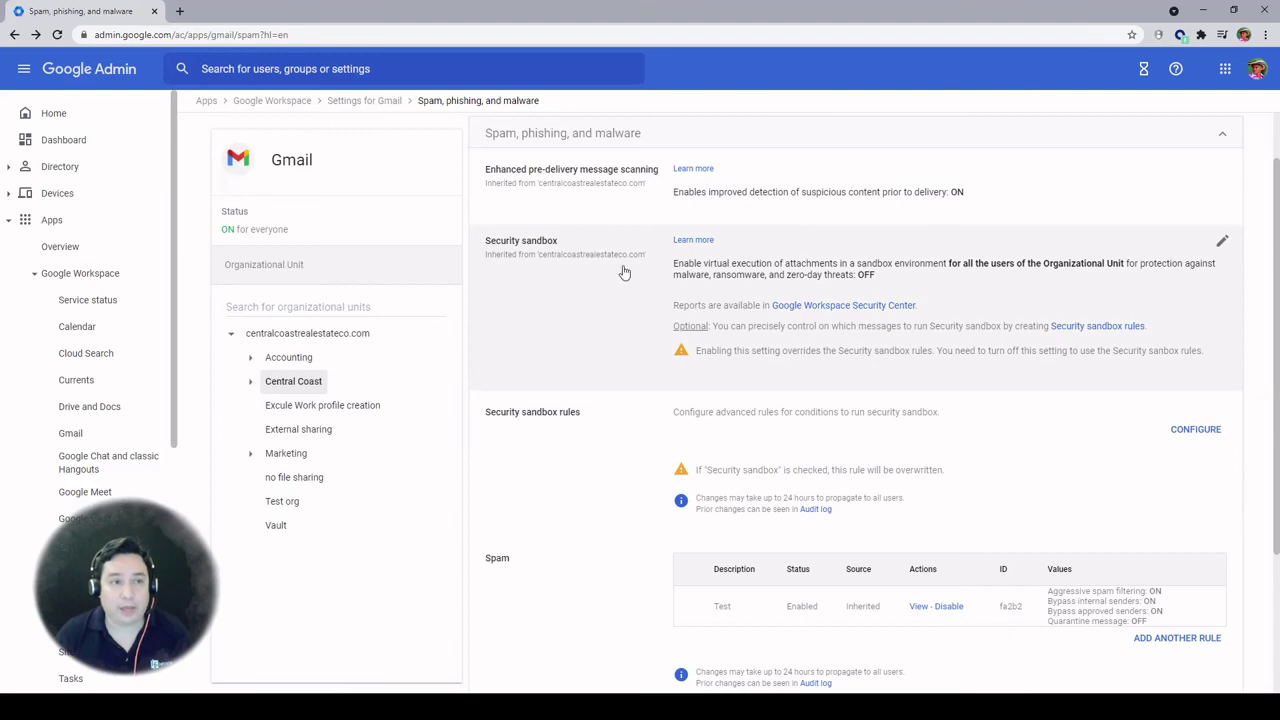
pyautogui.click(118, 72)
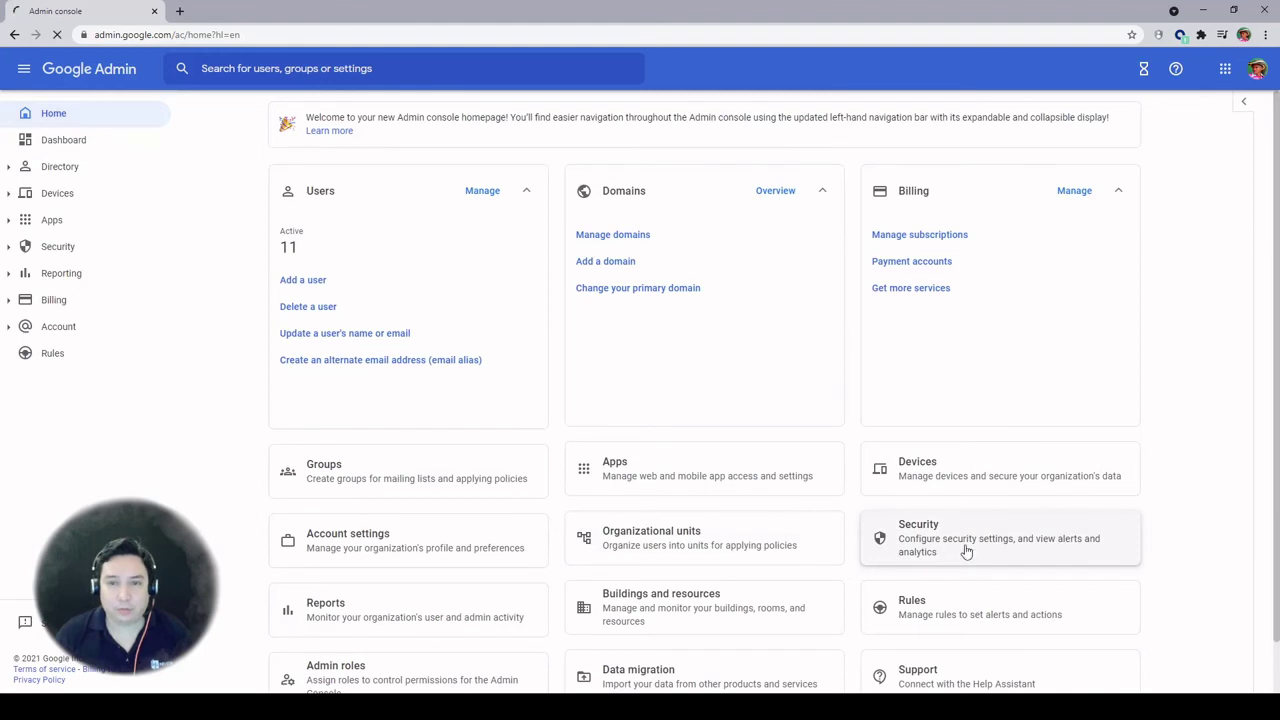
pyautogui.click(966, 549)
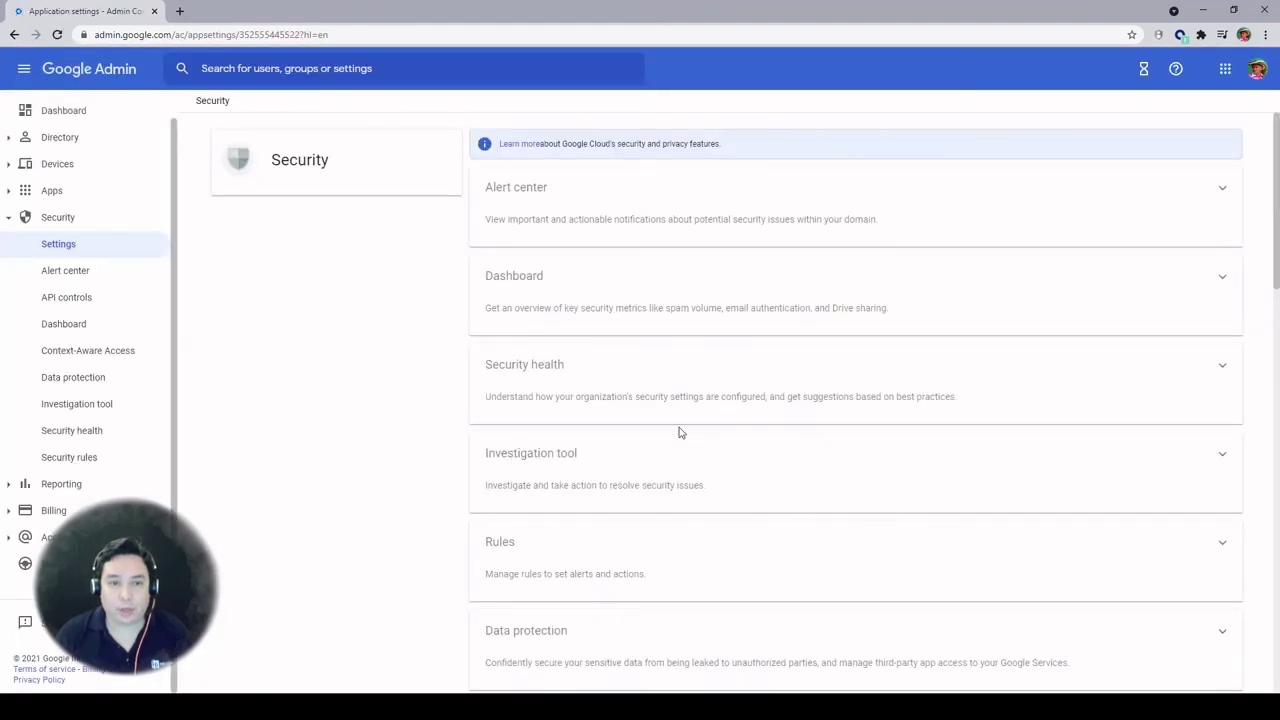
pyautogui.click(688, 298)
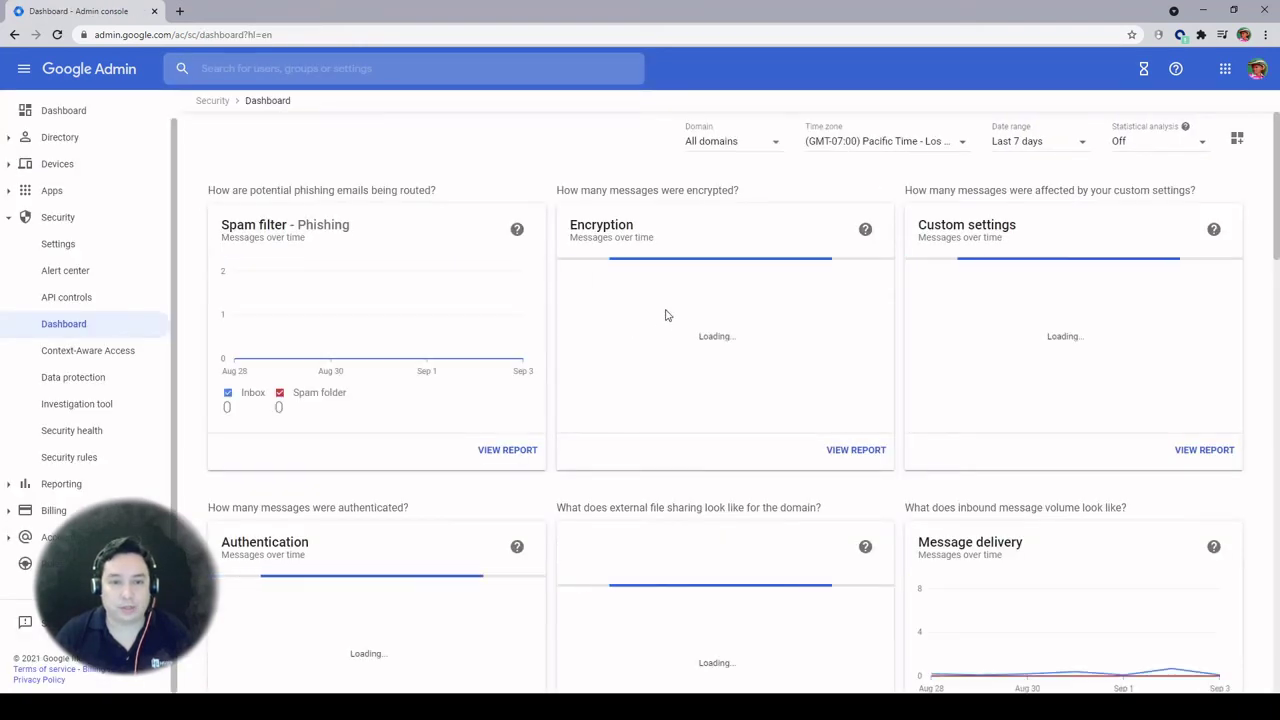
pyautogui.scroll(-5, 726, 296)
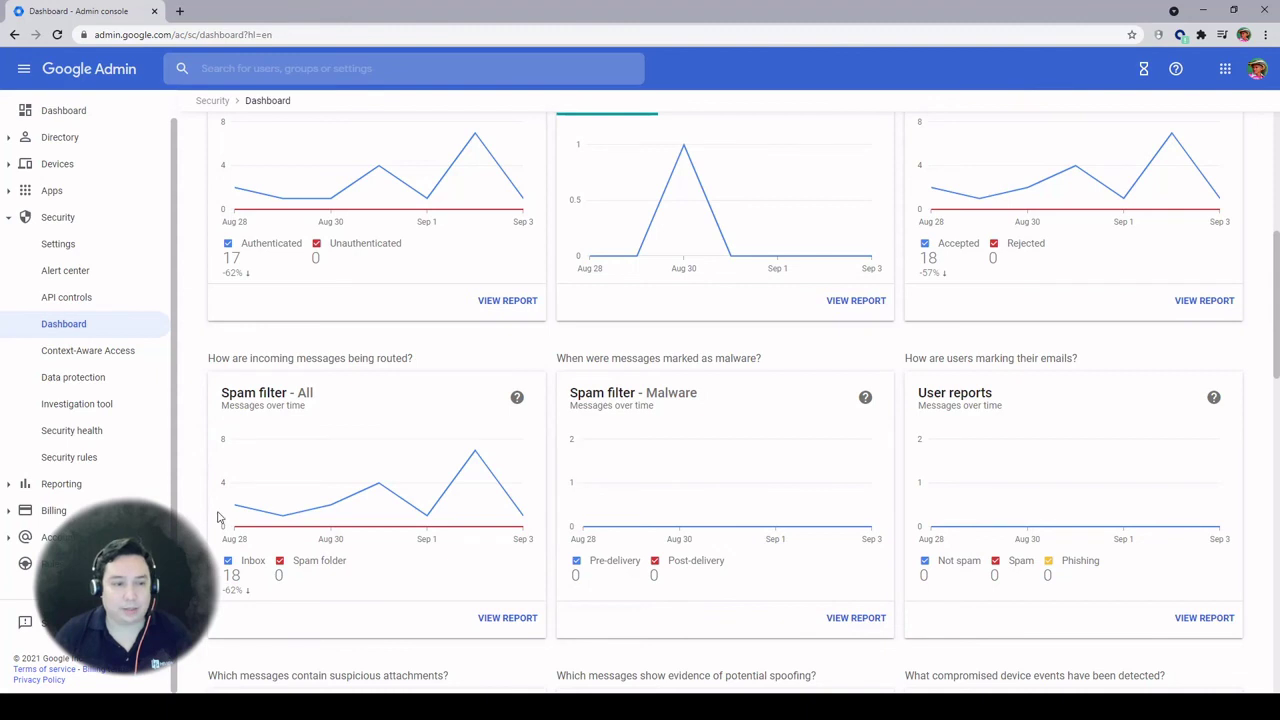
# Open the Admin audit log under Reporting and browse its recorded events
pyautogui.click(10, 485)
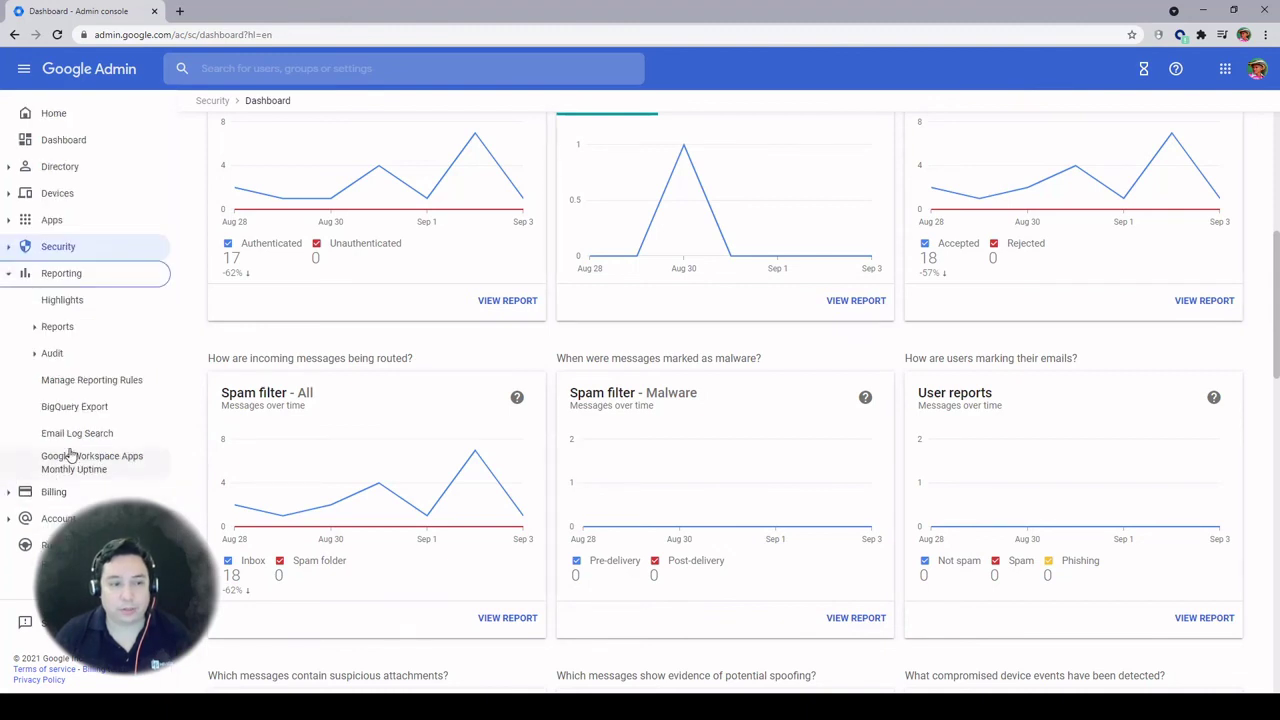
pyautogui.click(40, 358)
pyautogui.click(62, 380)
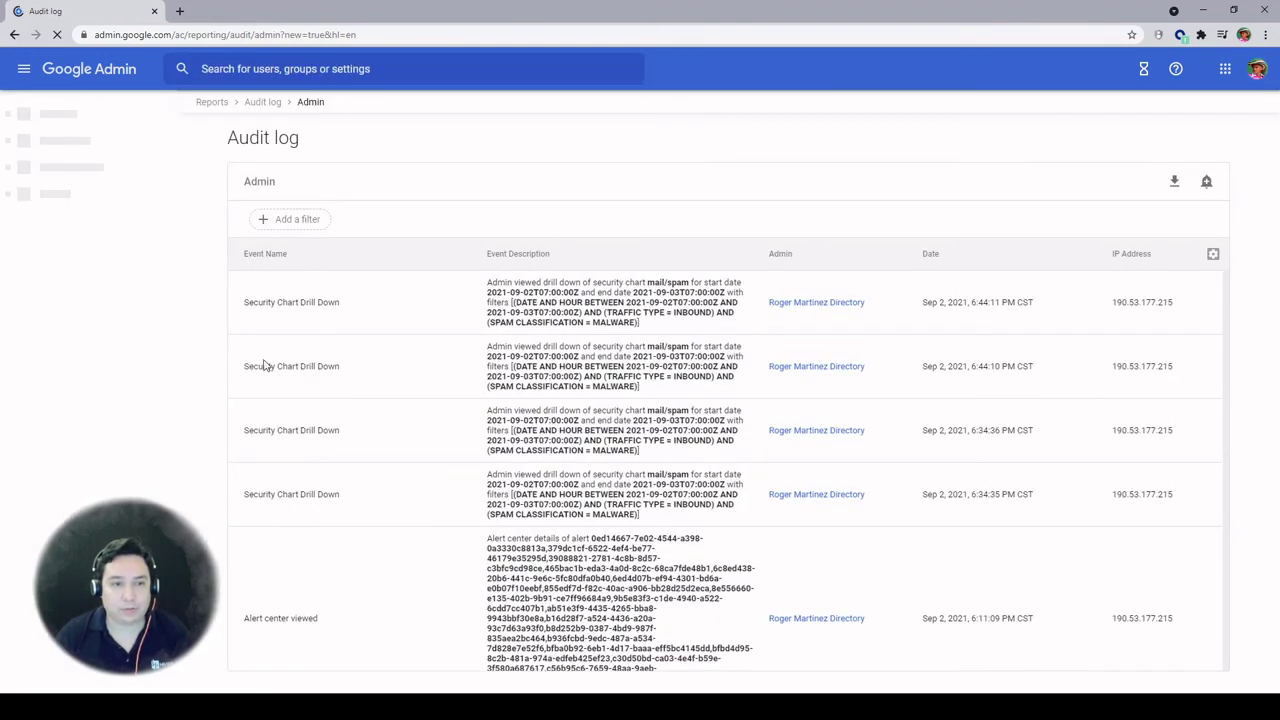
pyautogui.scroll(-1, 397, 342)
pyautogui.scroll(-3, 430, 404)
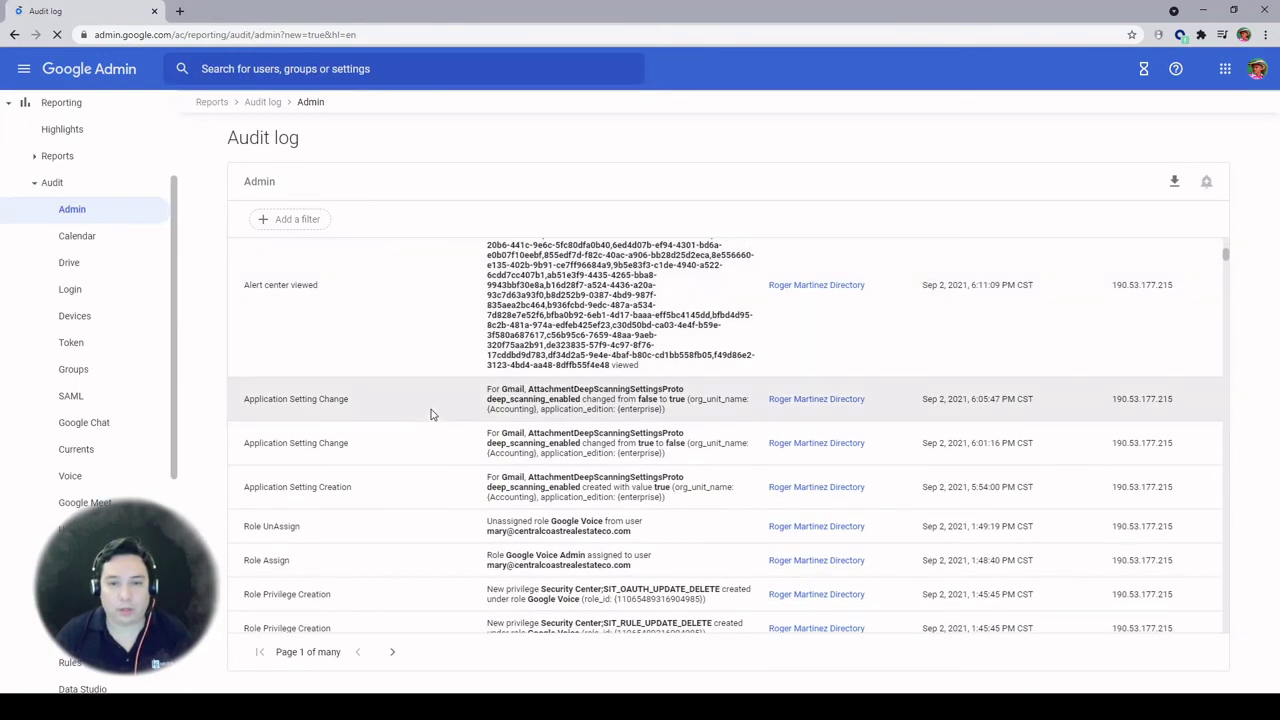
pyautogui.scroll(-2, 440, 414)
pyautogui.scroll(-3, 428, 435)
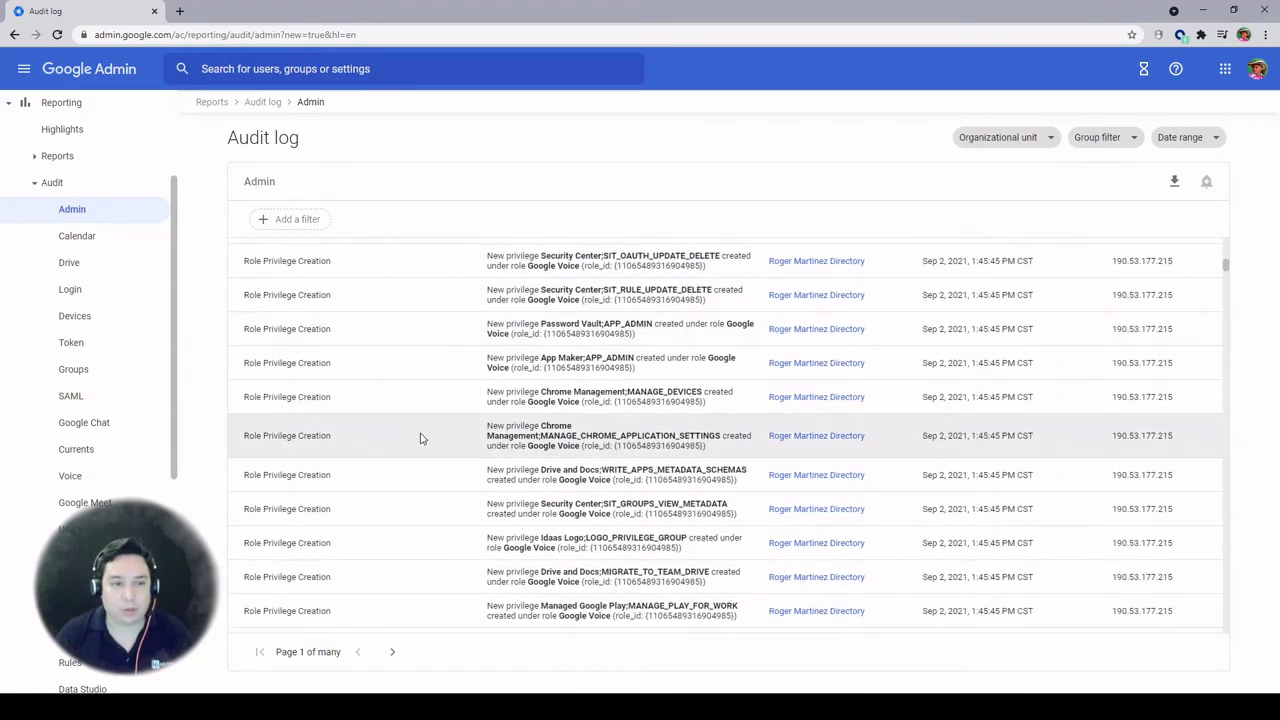
pyautogui.scroll(-4, 437, 450)
# Locate the most recent Gmail deep_scanning_enabled setting change for the Accounting organizational unit and highlight its event description
pyautogui.scroll(5, 440, 448)
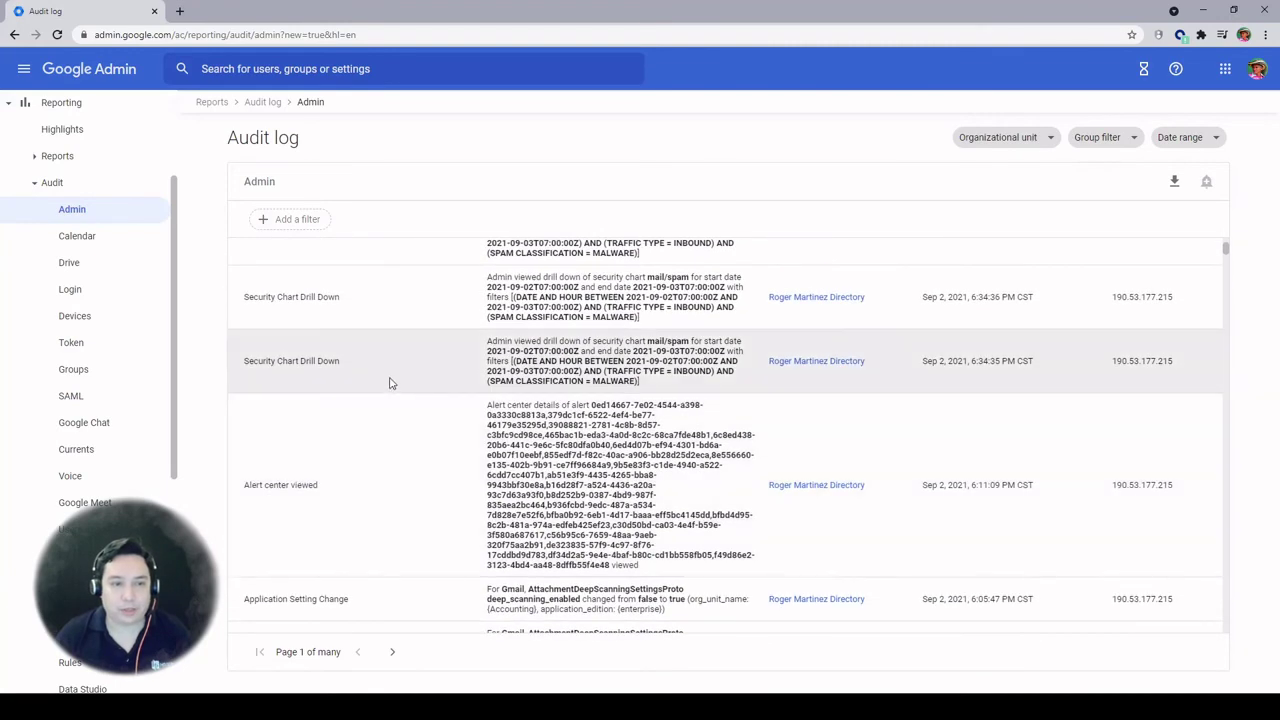
pyautogui.scroll(-1, 410, 450)
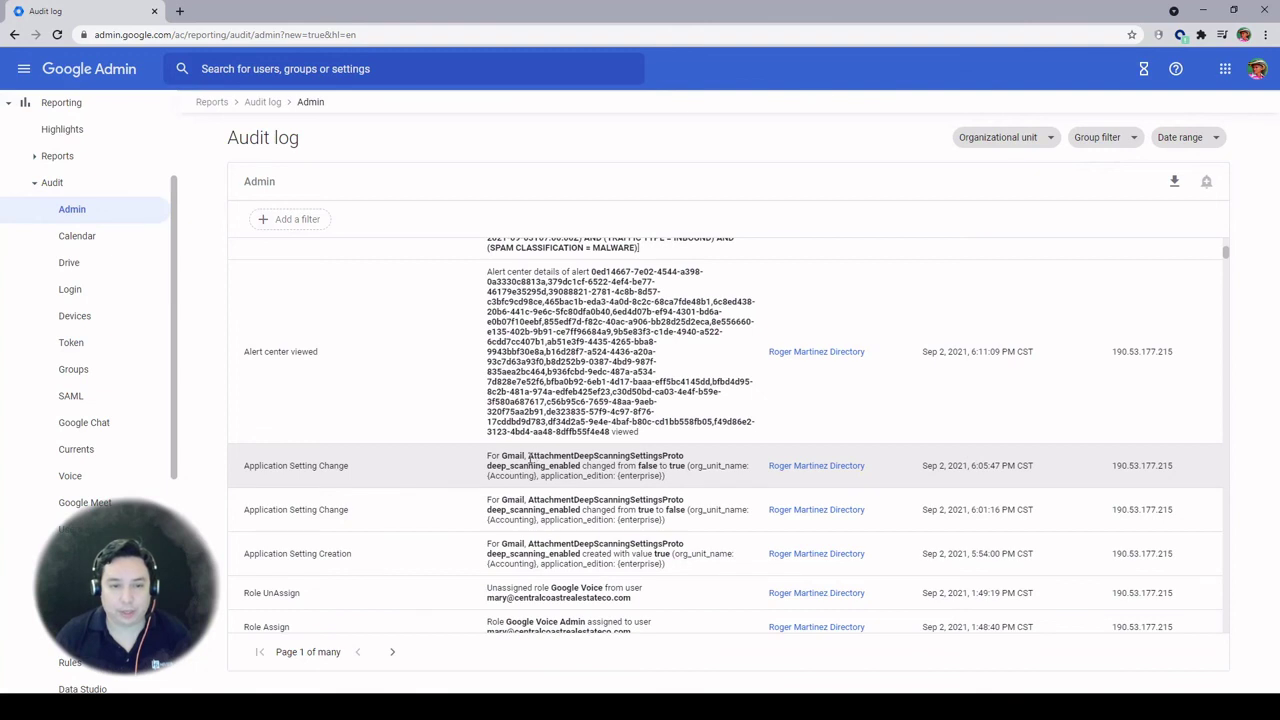
pyautogui.moveTo(537, 456); pyautogui.dragTo(586, 466)
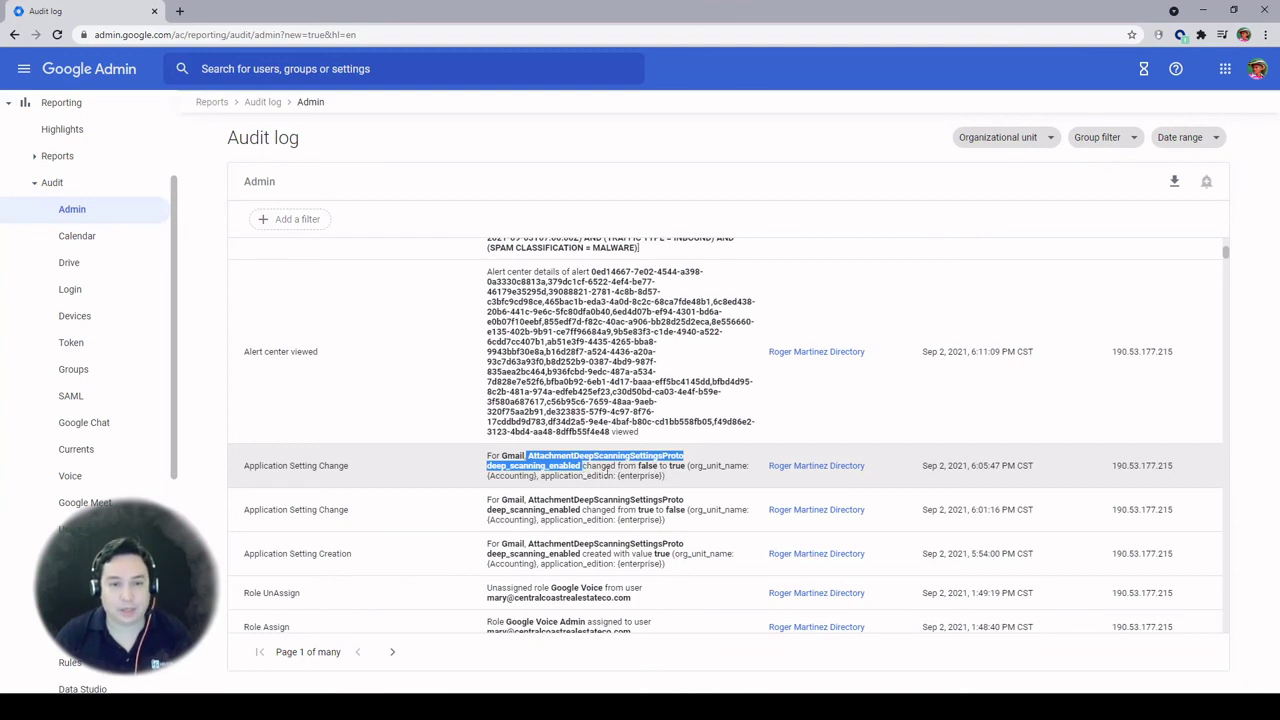
pyautogui.click(525, 476)
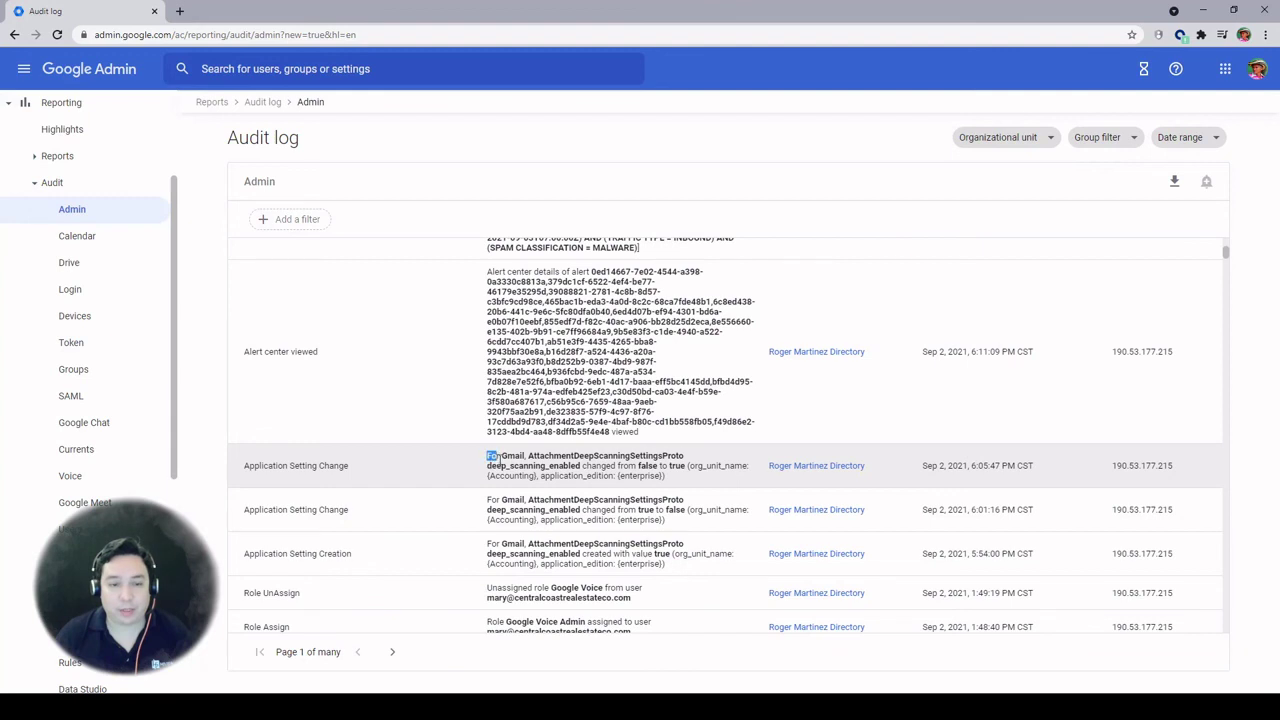
pyautogui.moveTo(497, 457); pyautogui.dragTo(668, 485)
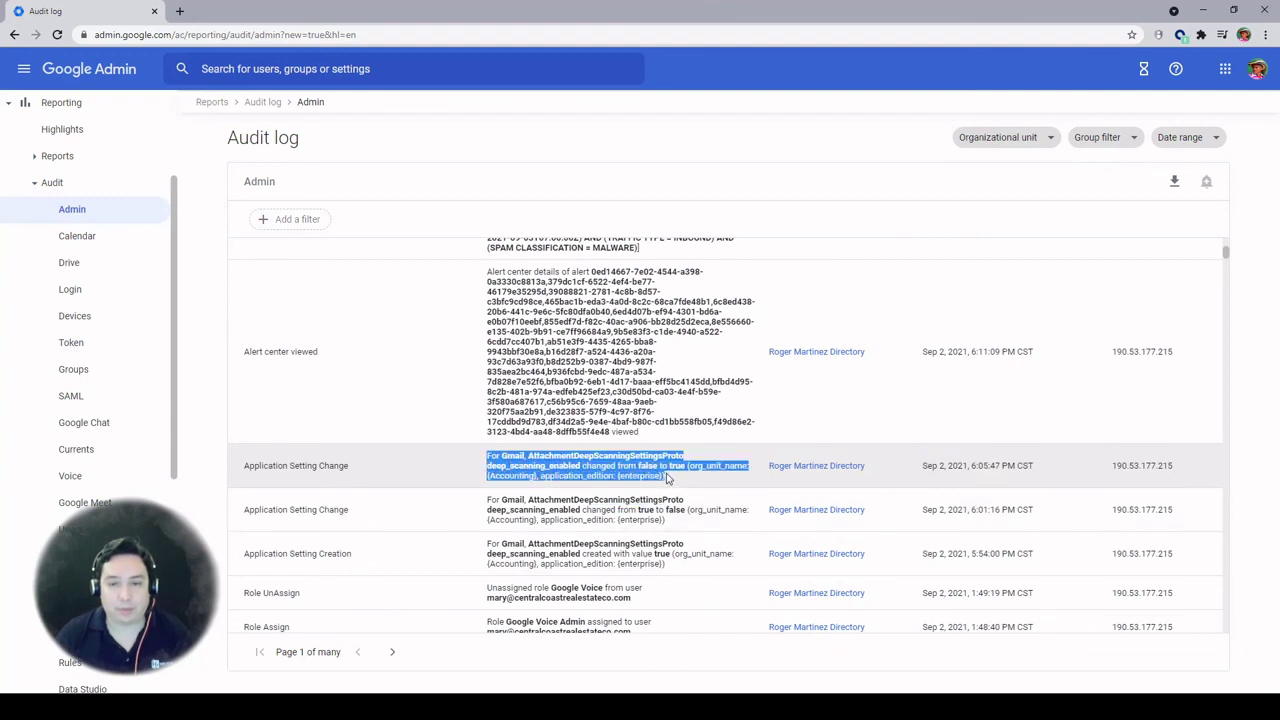